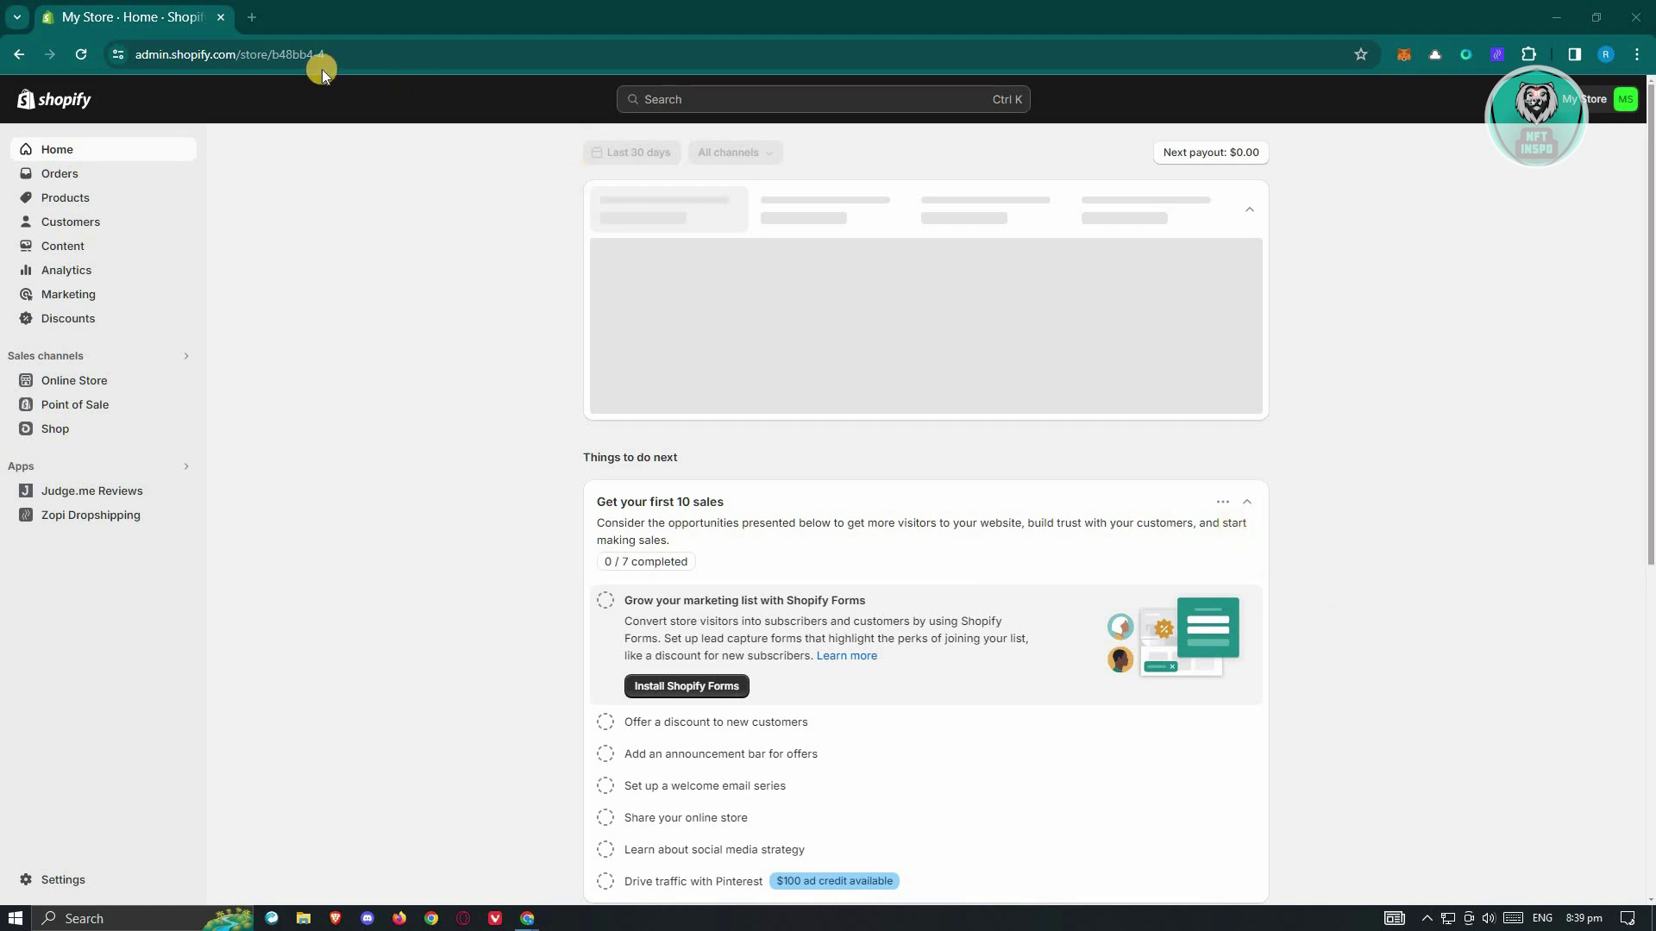
Step: Open the Products page listing the store's five active products
click(98, 196)
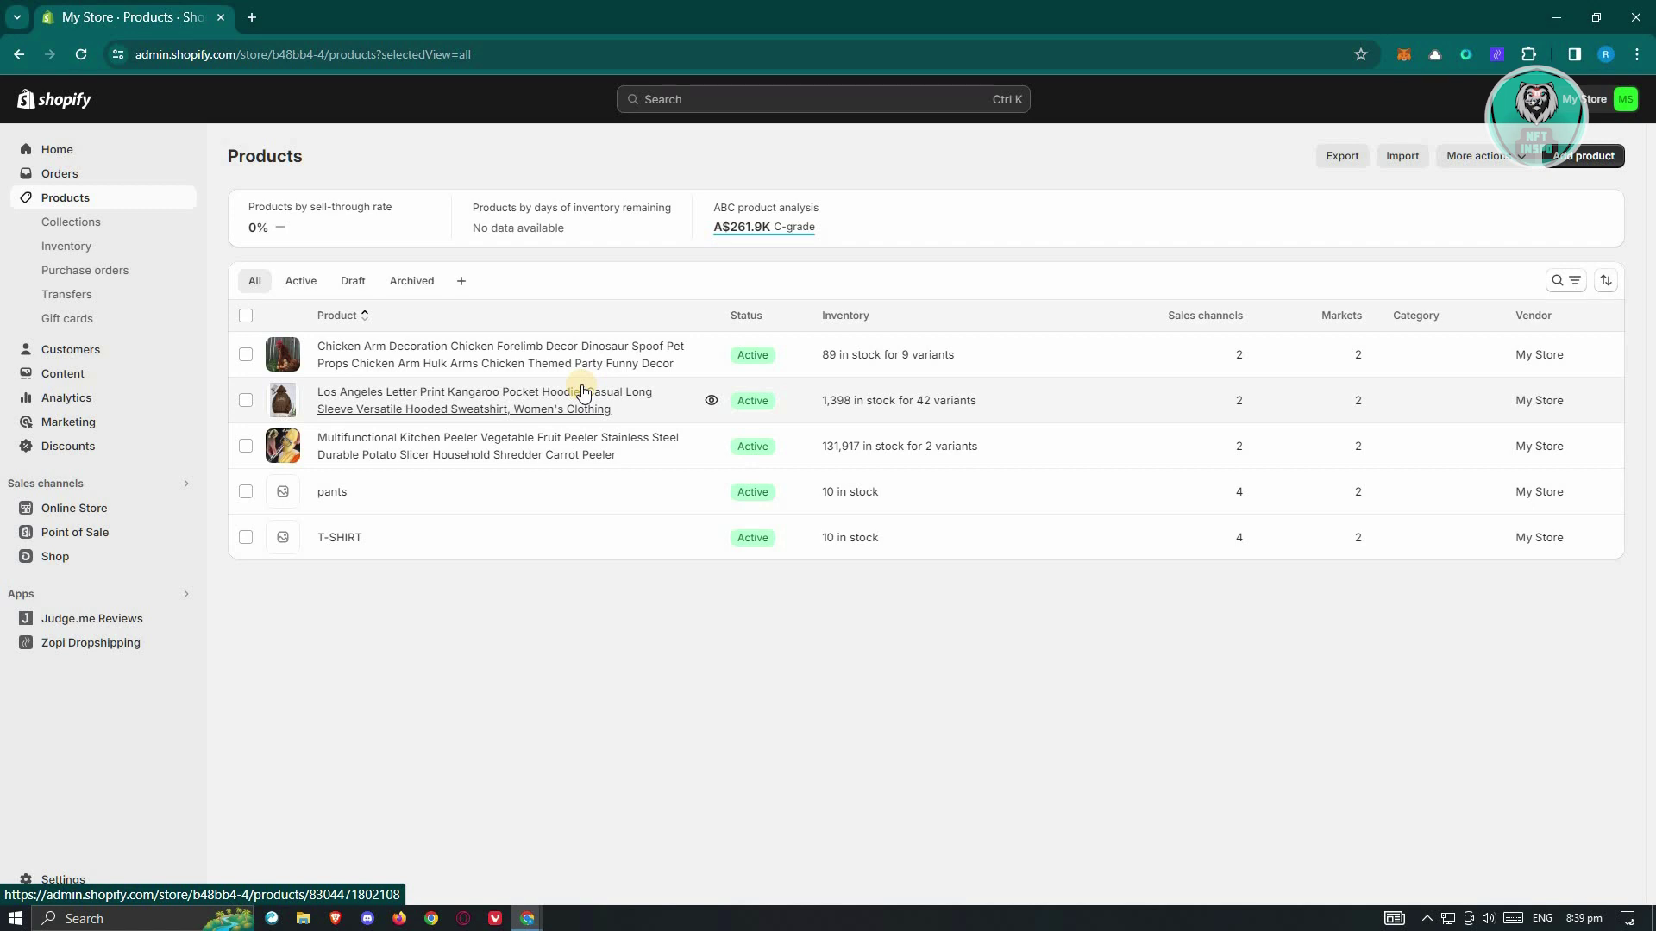
Step: Create a manual collection titled 'CLOTHING' under Collections and save it
click(71, 223)
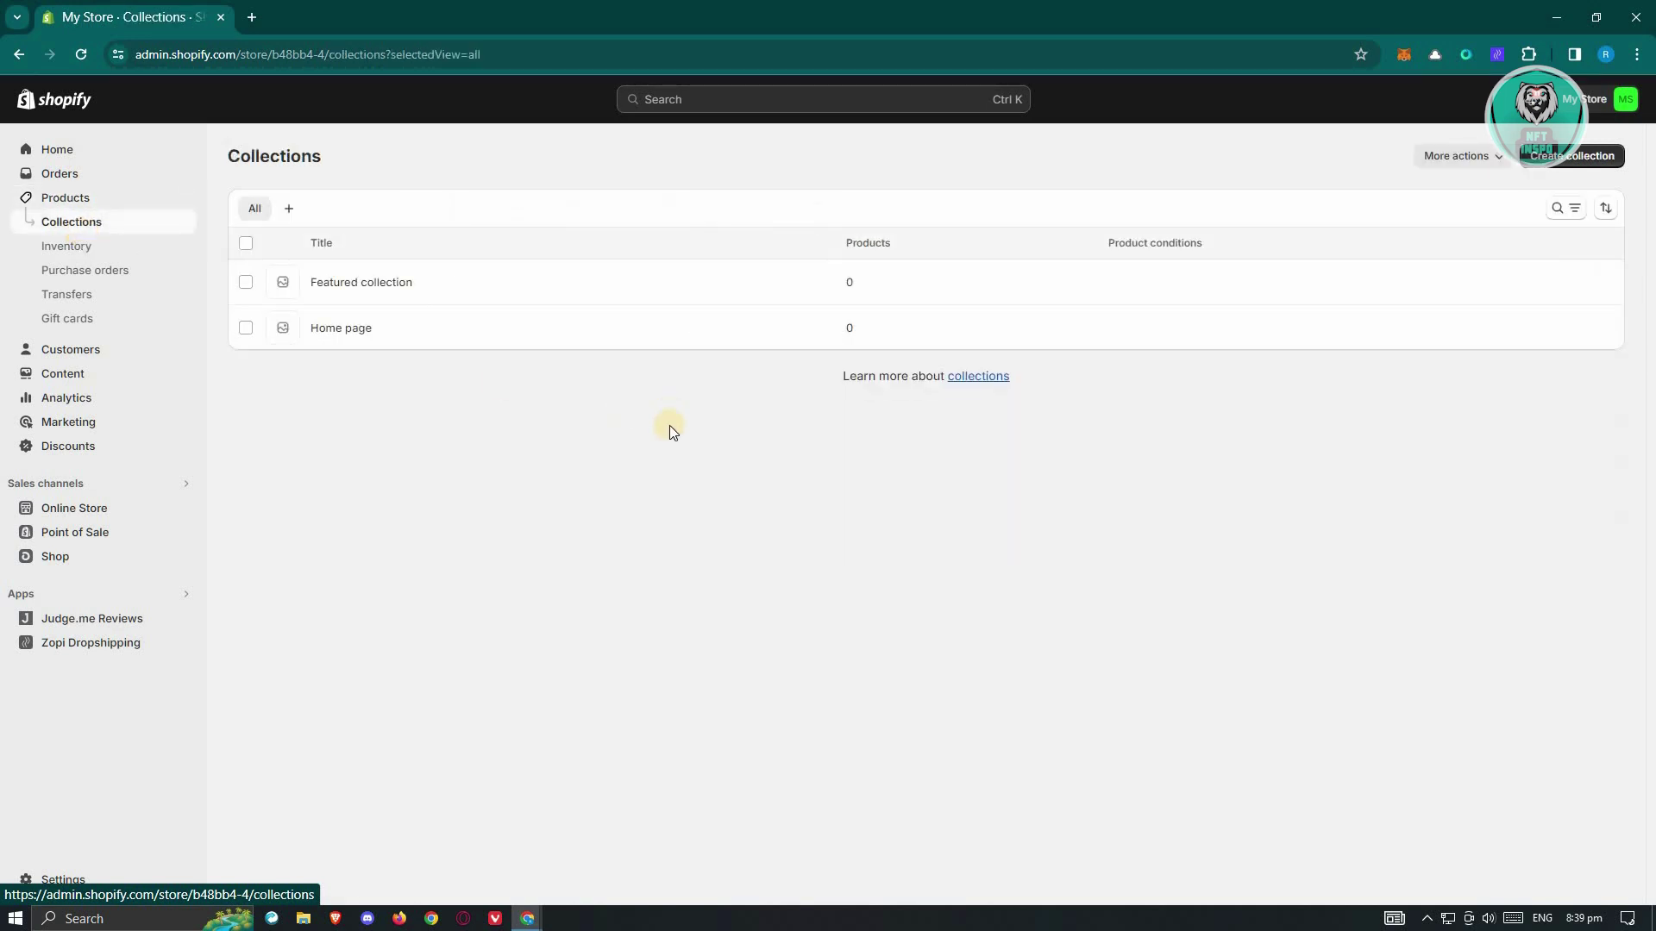
click(1571, 155)
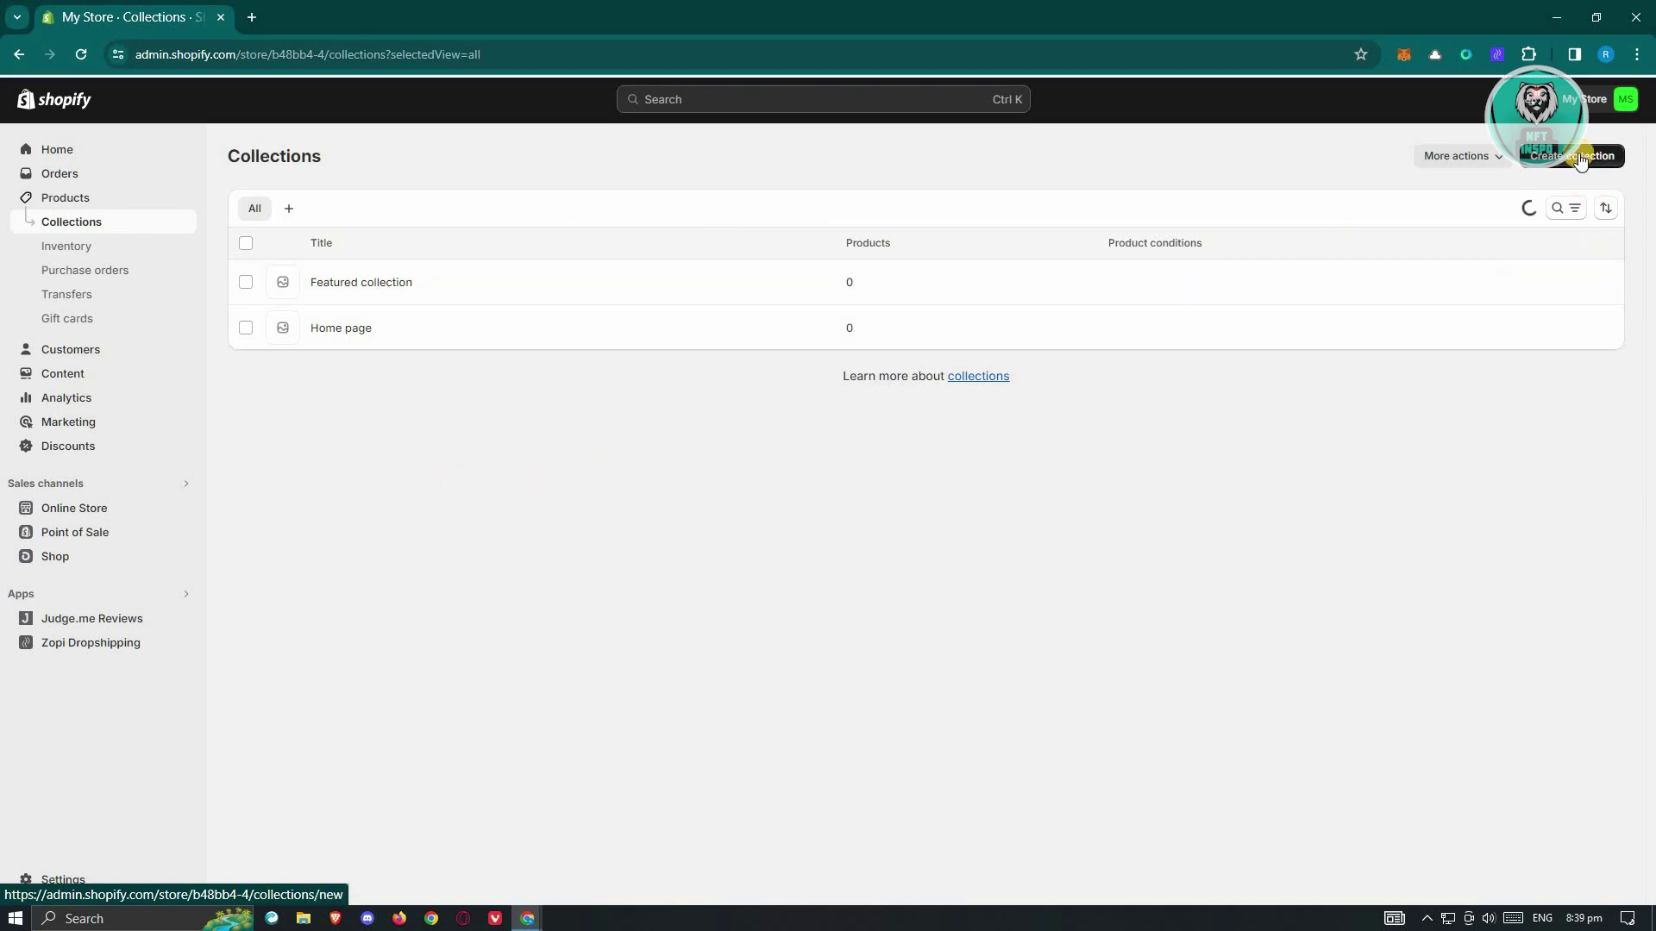
click(631, 238)
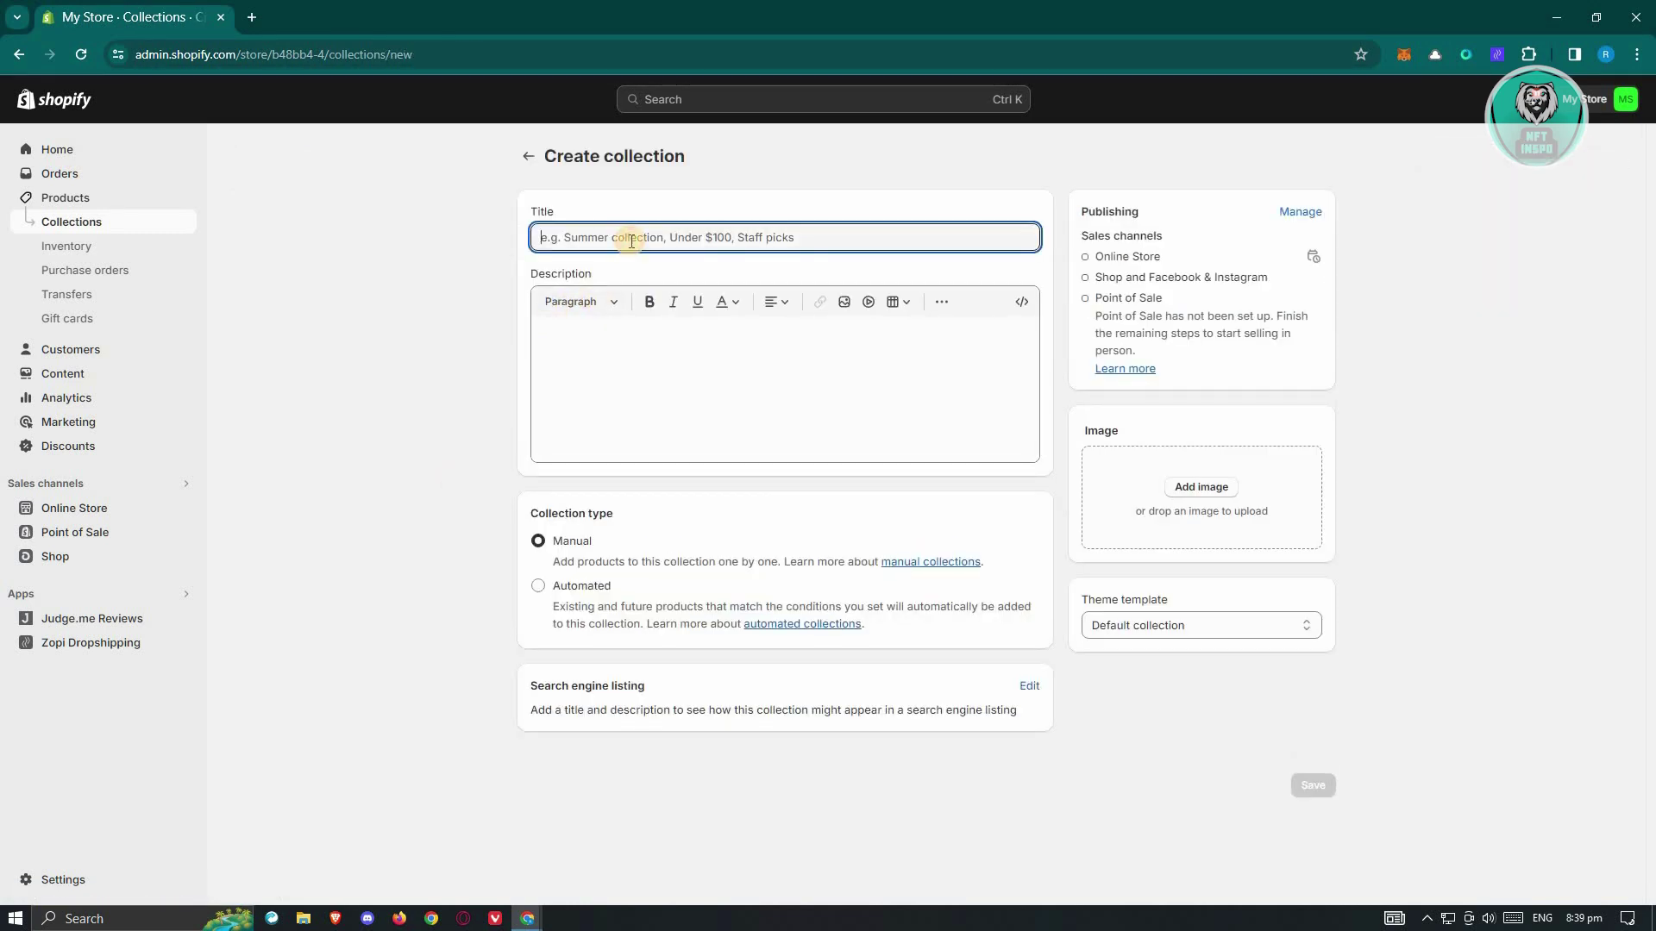
text(c)
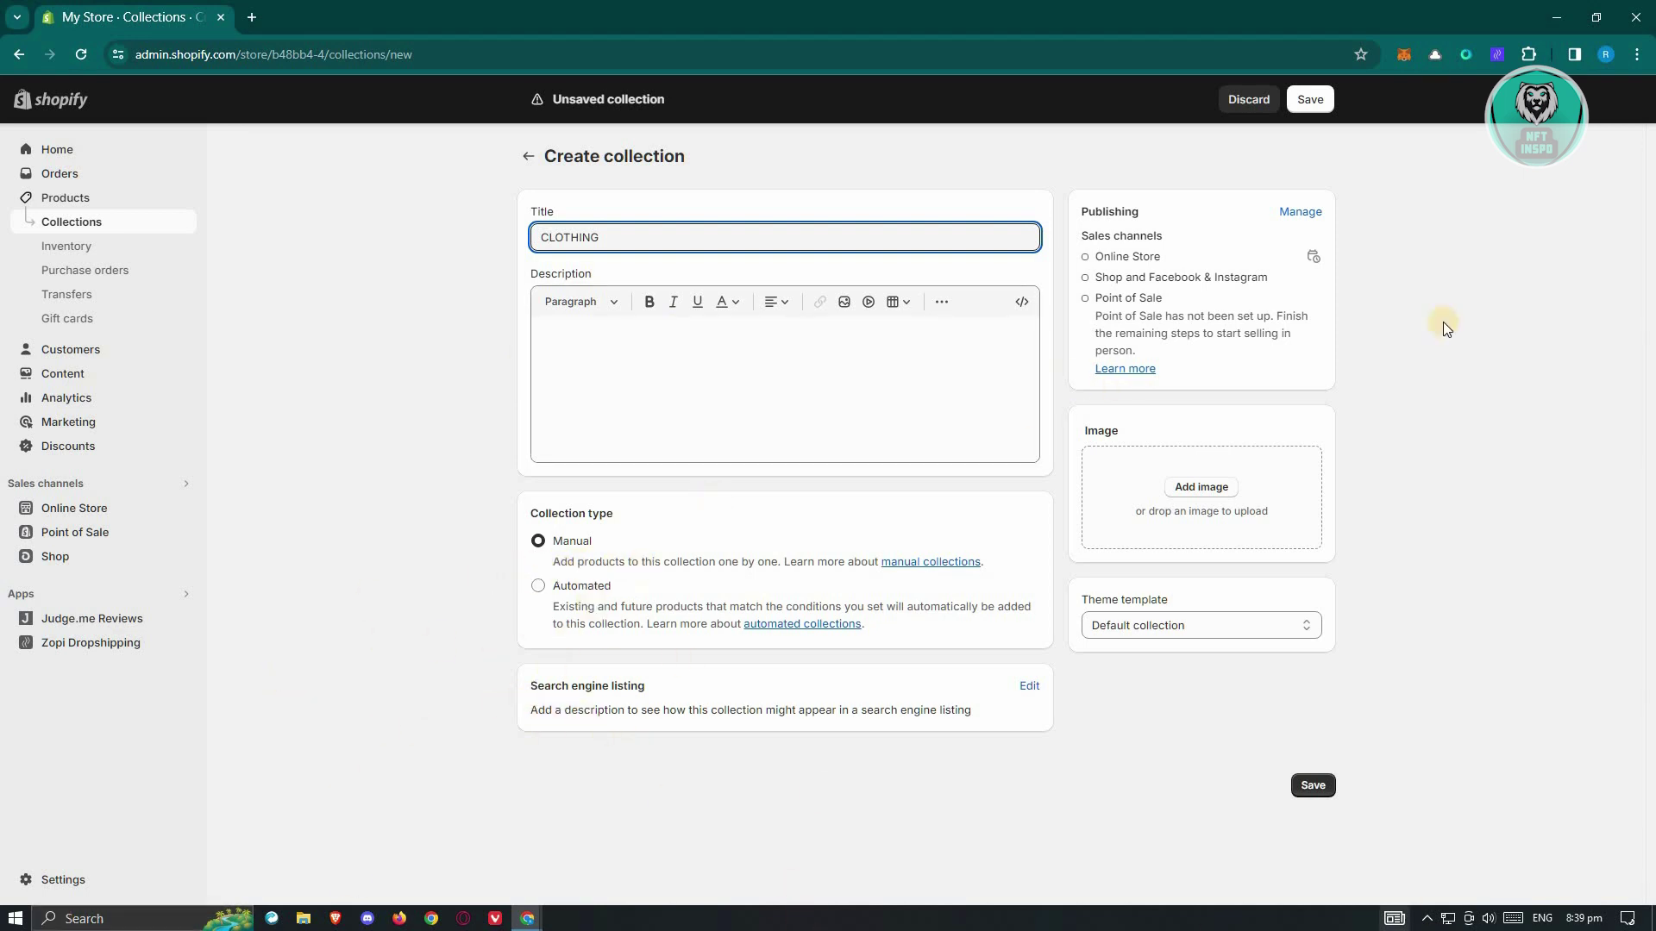
click(1308, 105)
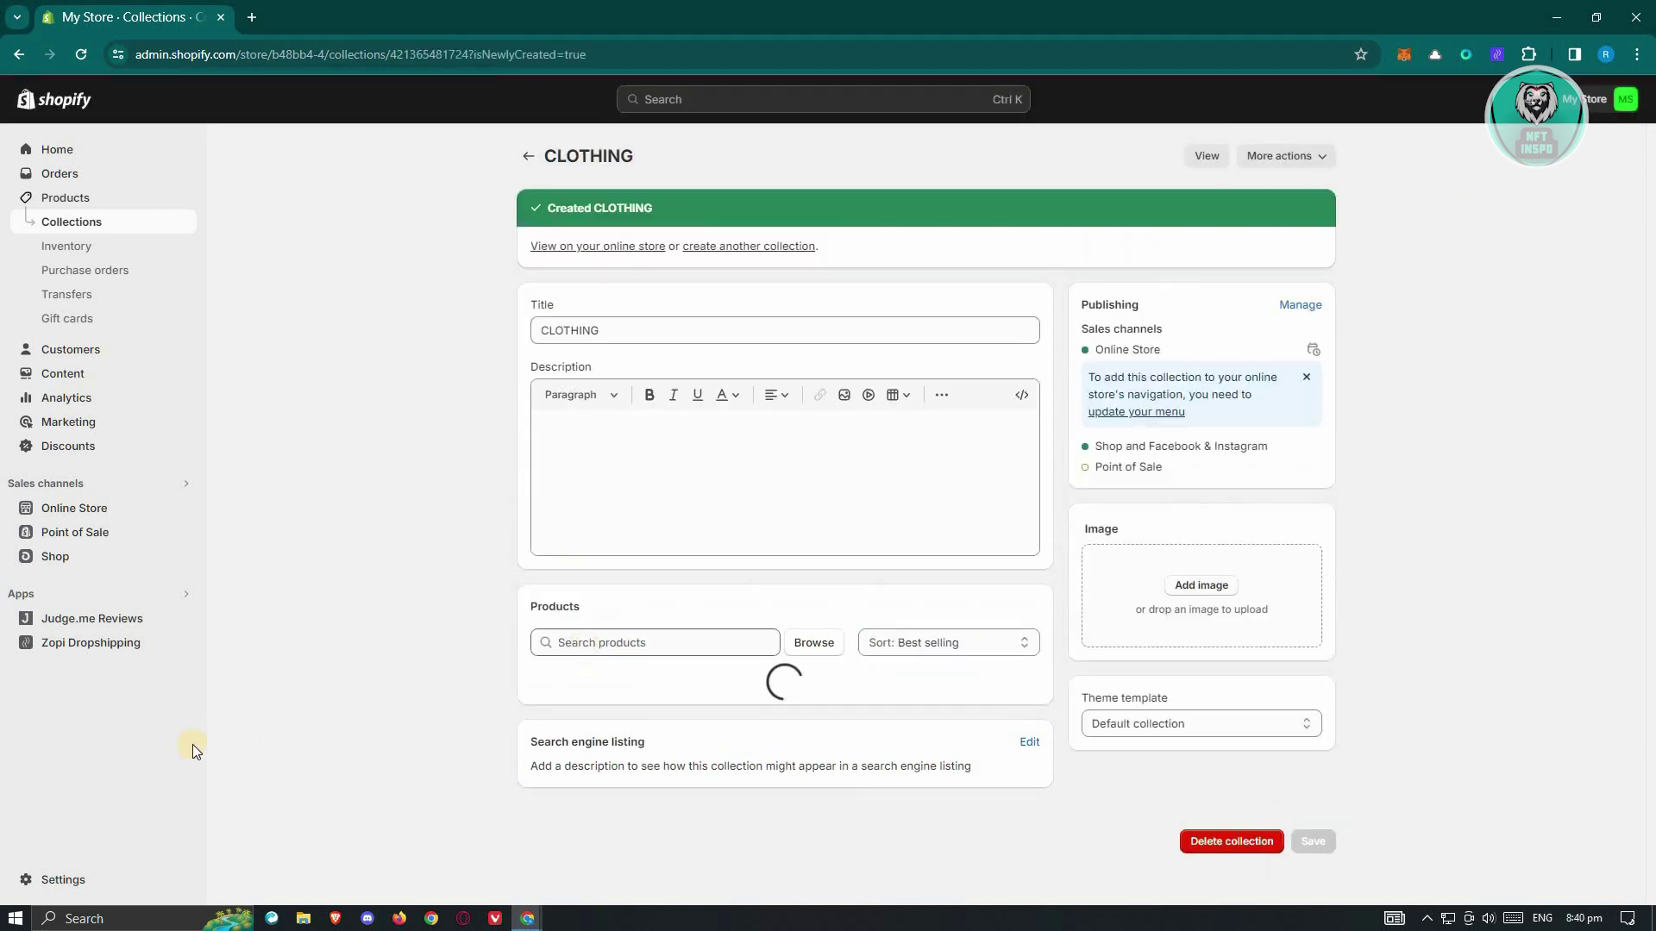
scroll(205, 726, down, 1)
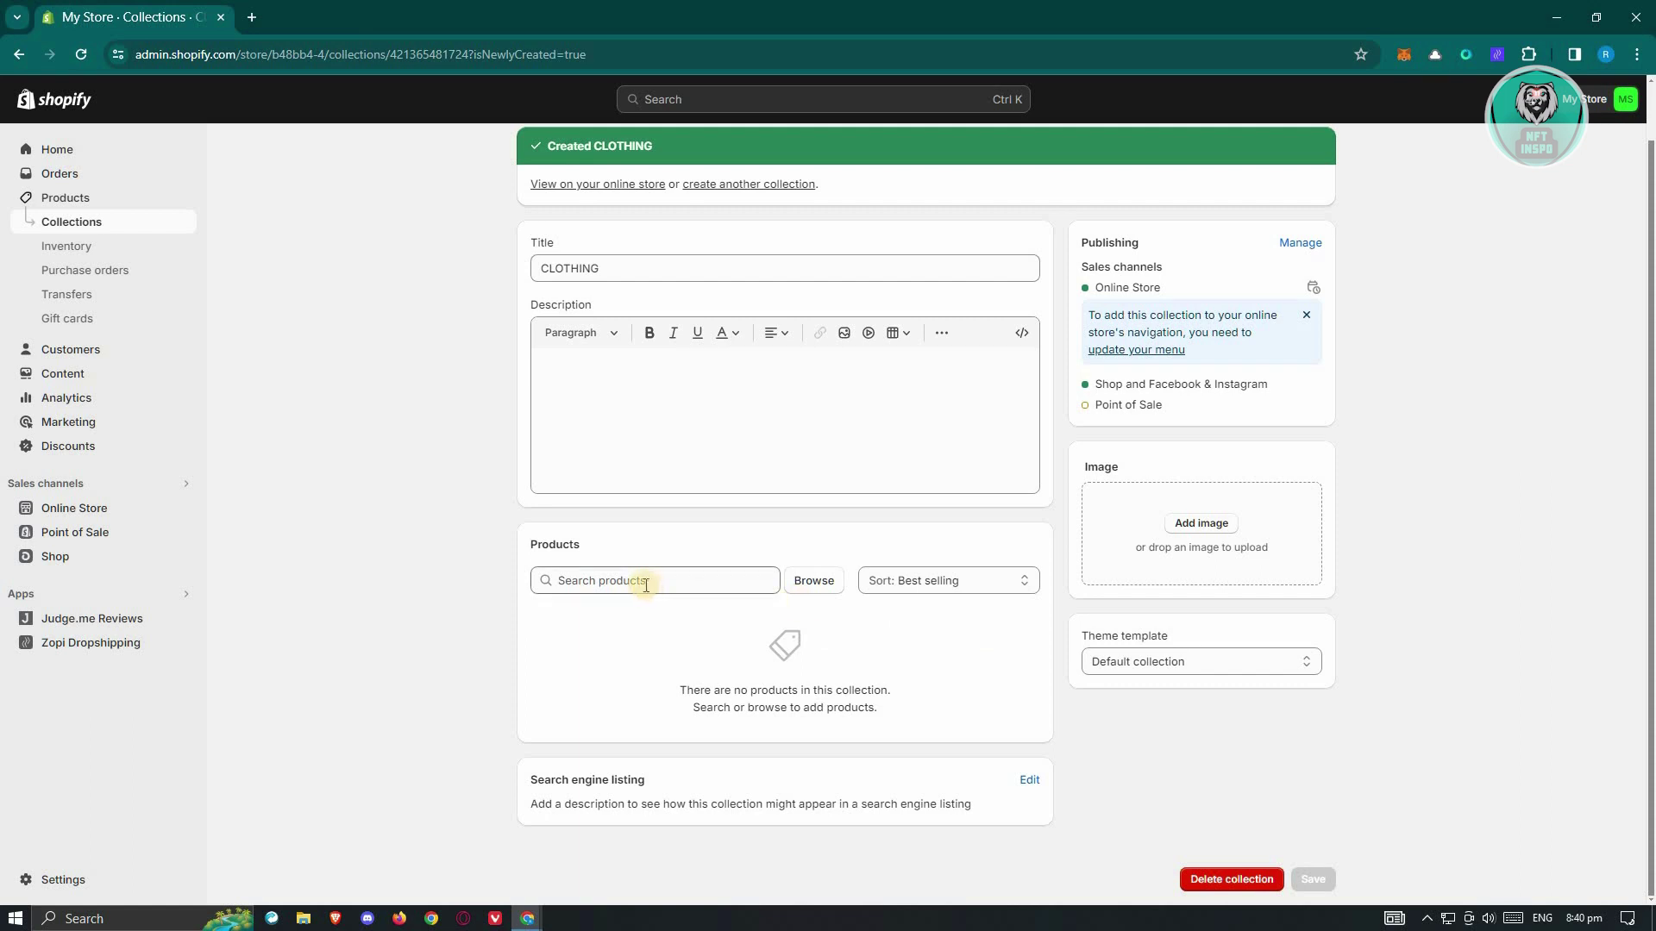
click(644, 581)
Step: Add the Los Angeles hooded sweatshirt, pants and T-SHIRT to CLOTHING
click(812, 580)
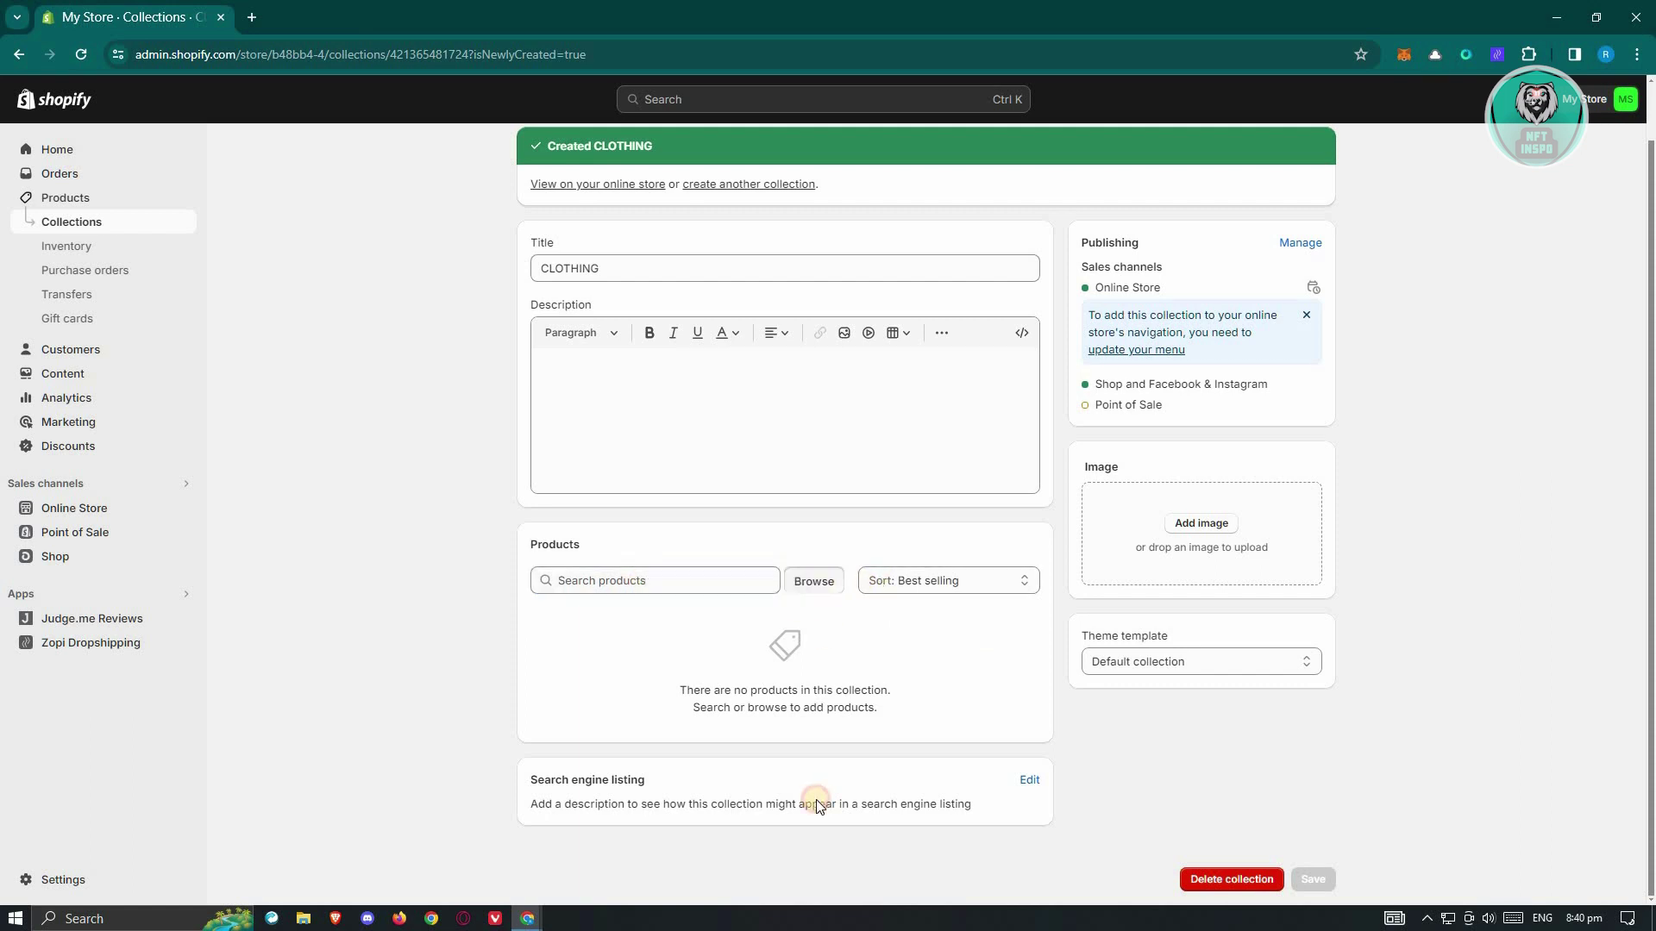
click(578, 376)
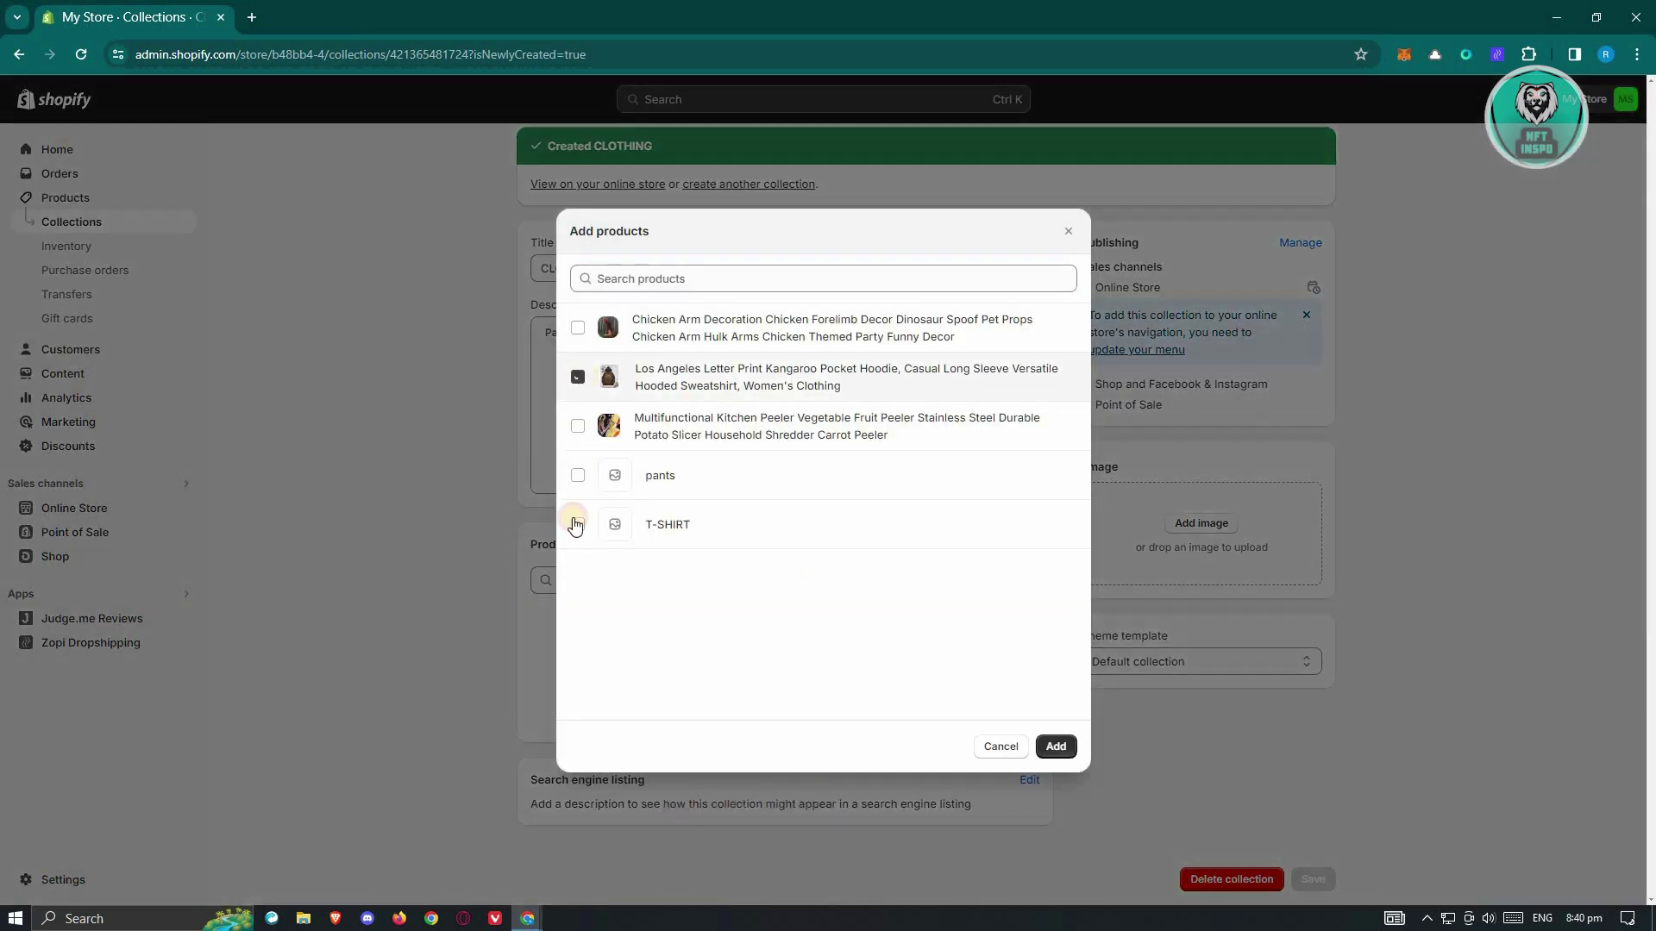
click(577, 474)
click(577, 524)
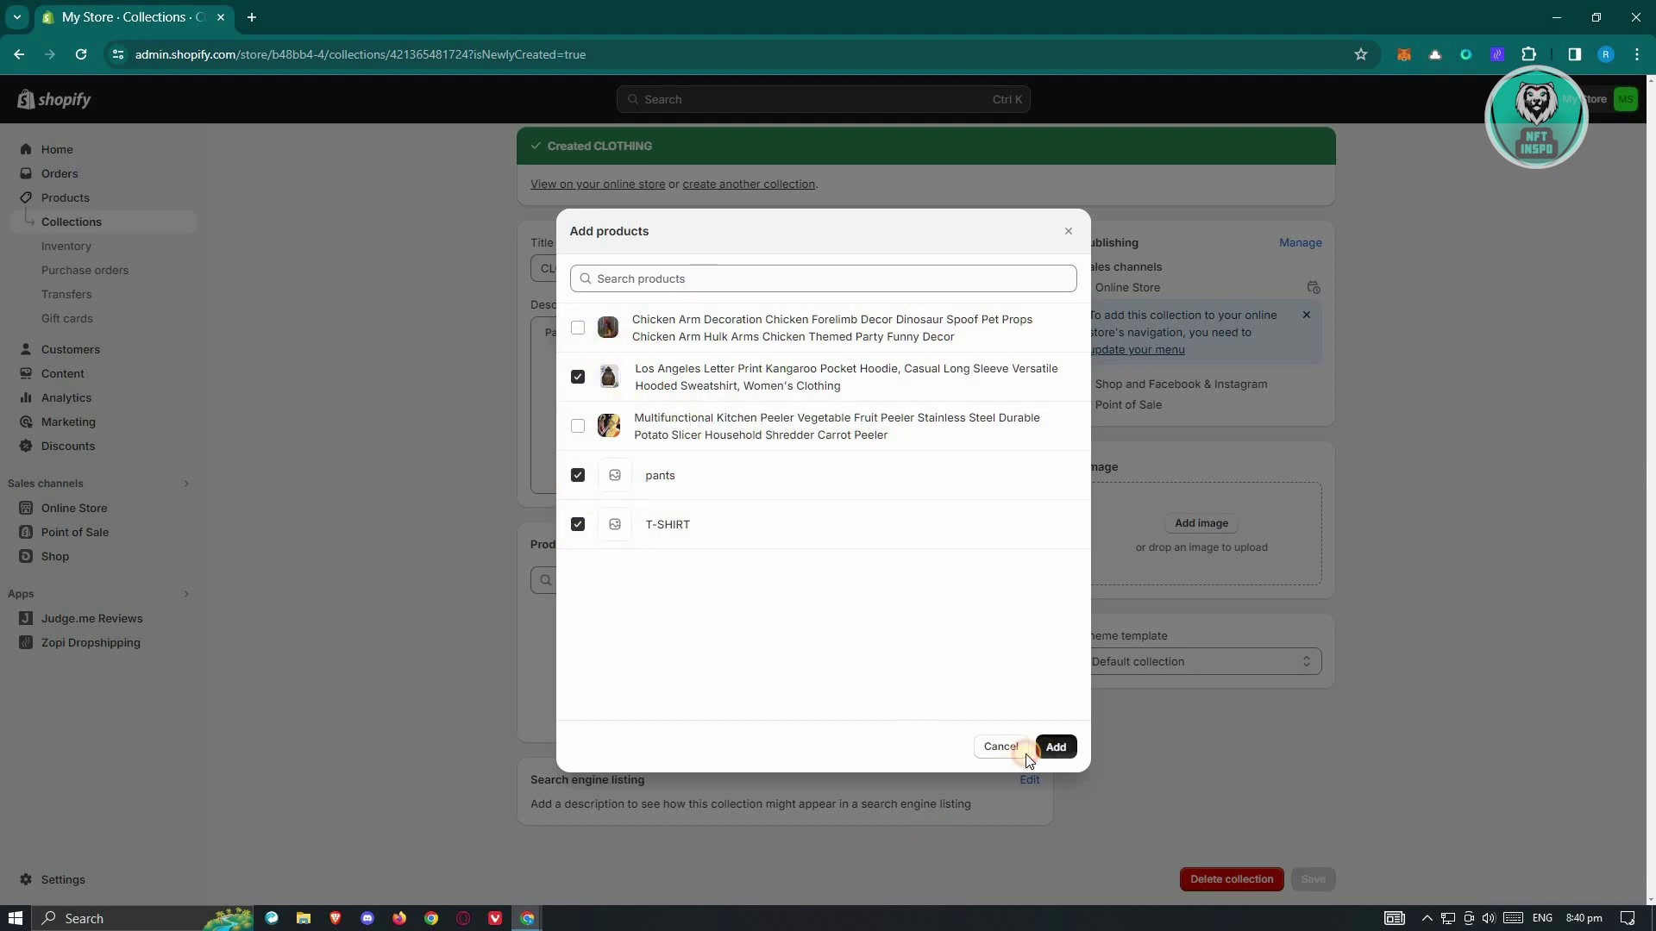
click(1054, 746)
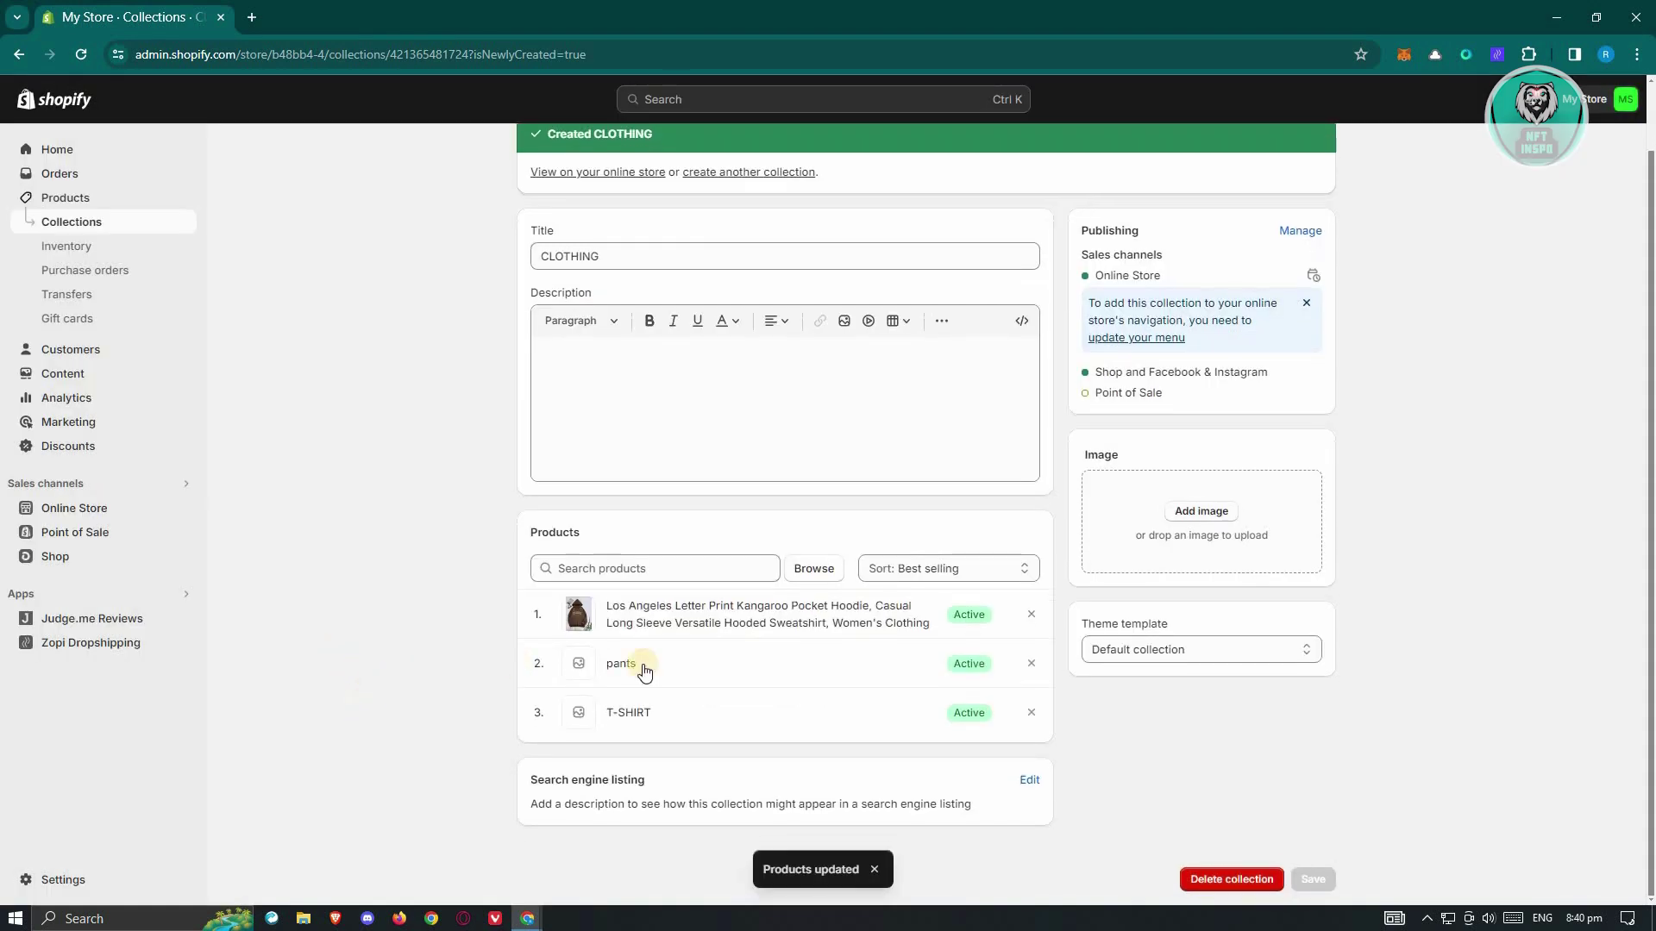
scroll(1257, 803, up, 2)
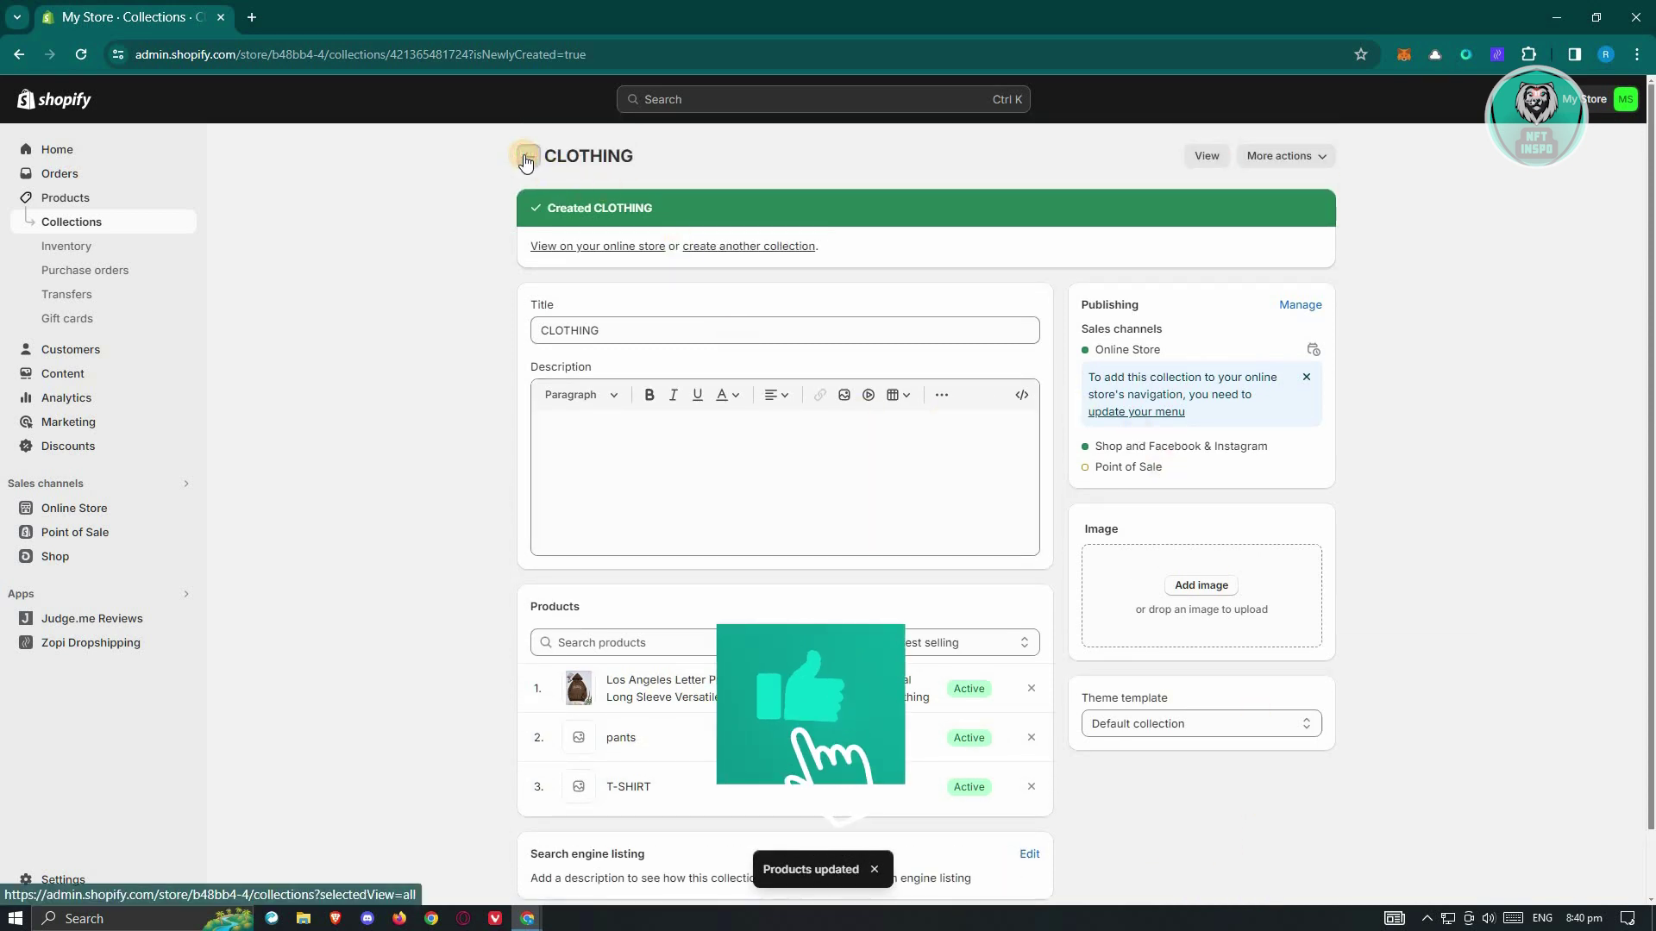
Step: Set CLOTHING's sort to Manually and order products: pants, T-SHIRT, hoodie
click(525, 157)
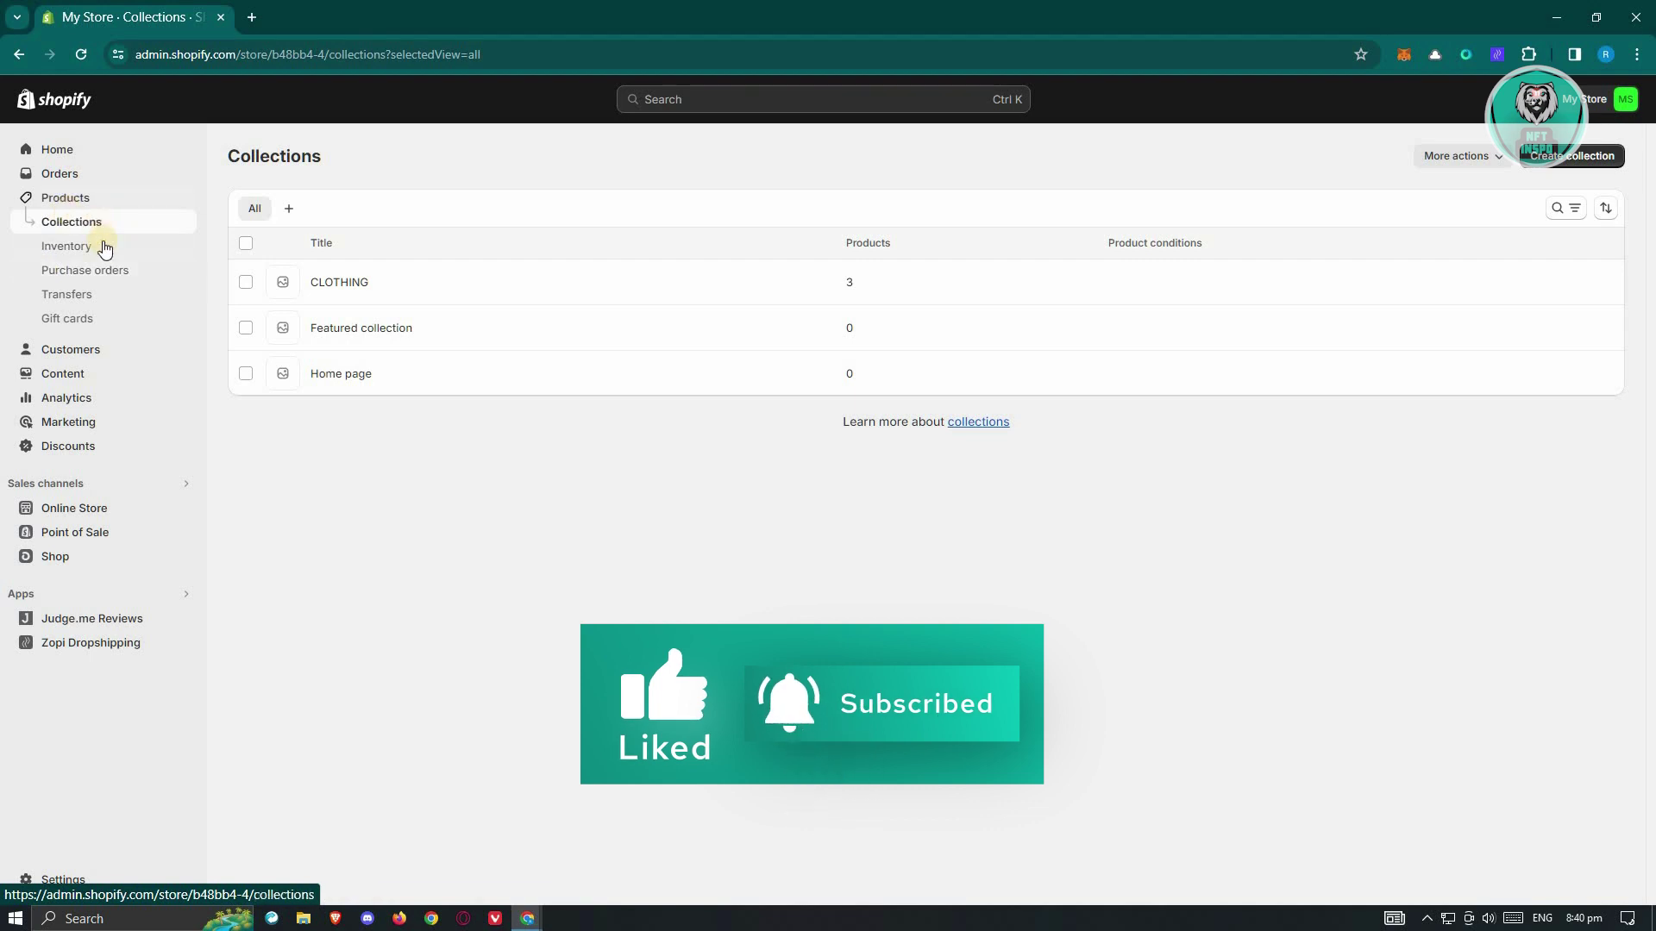
click(340, 282)
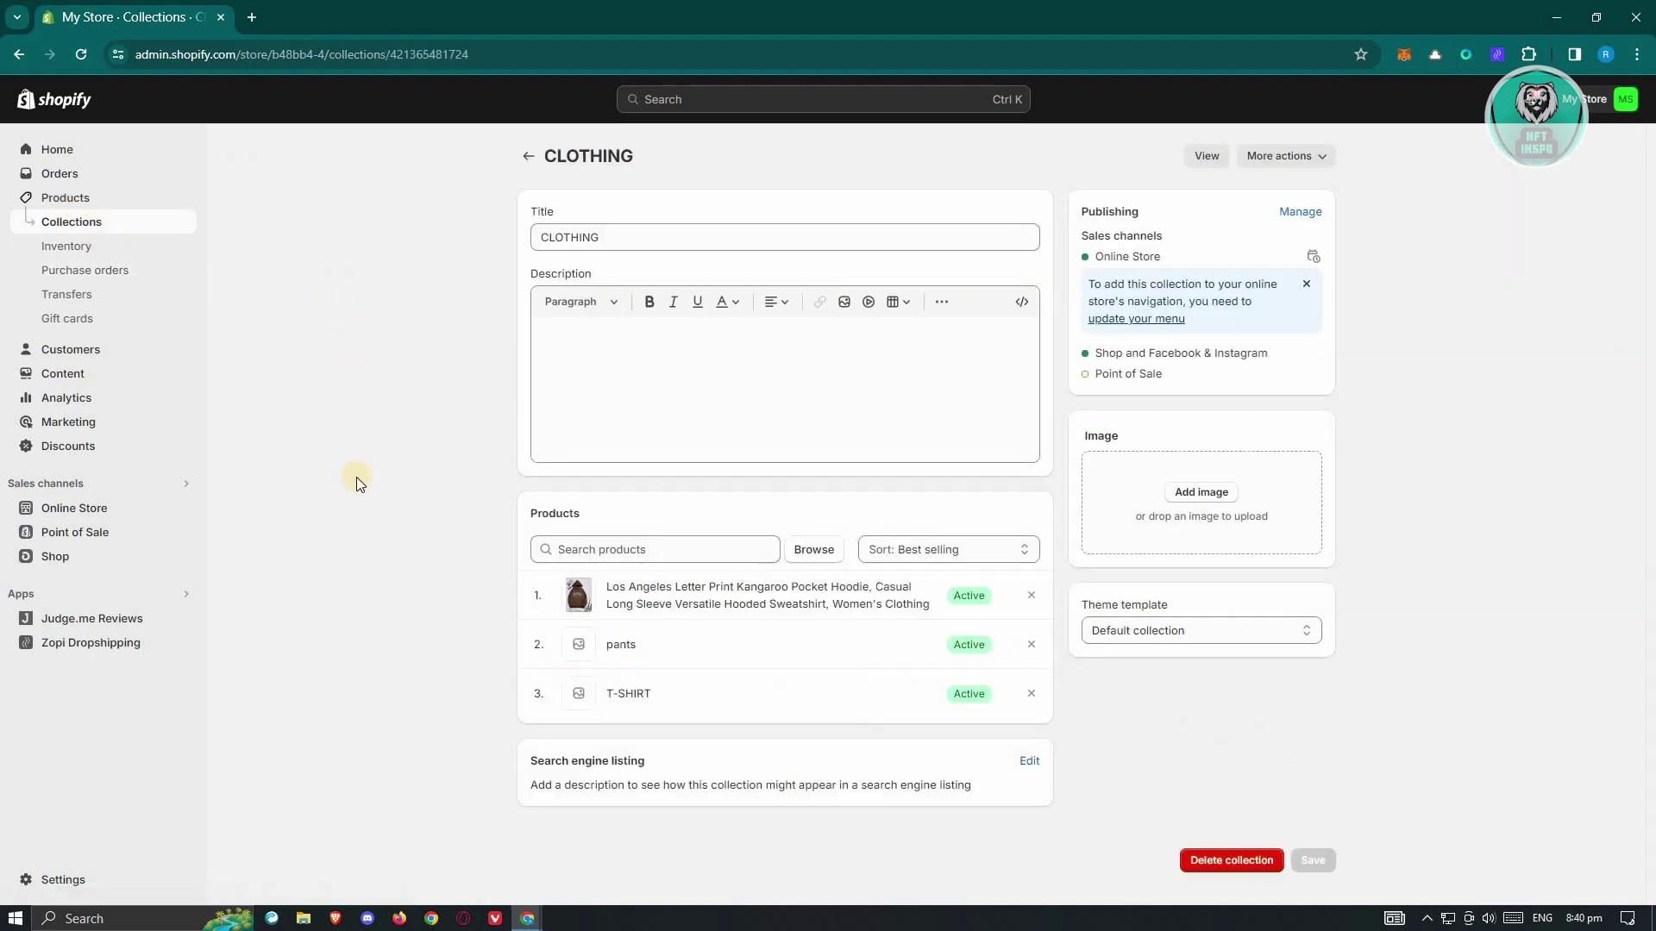
mouse_move(773, 695)
mouse_down()
mouse_move(737, 668)
mouse_move(759, 632)
mouse_up()
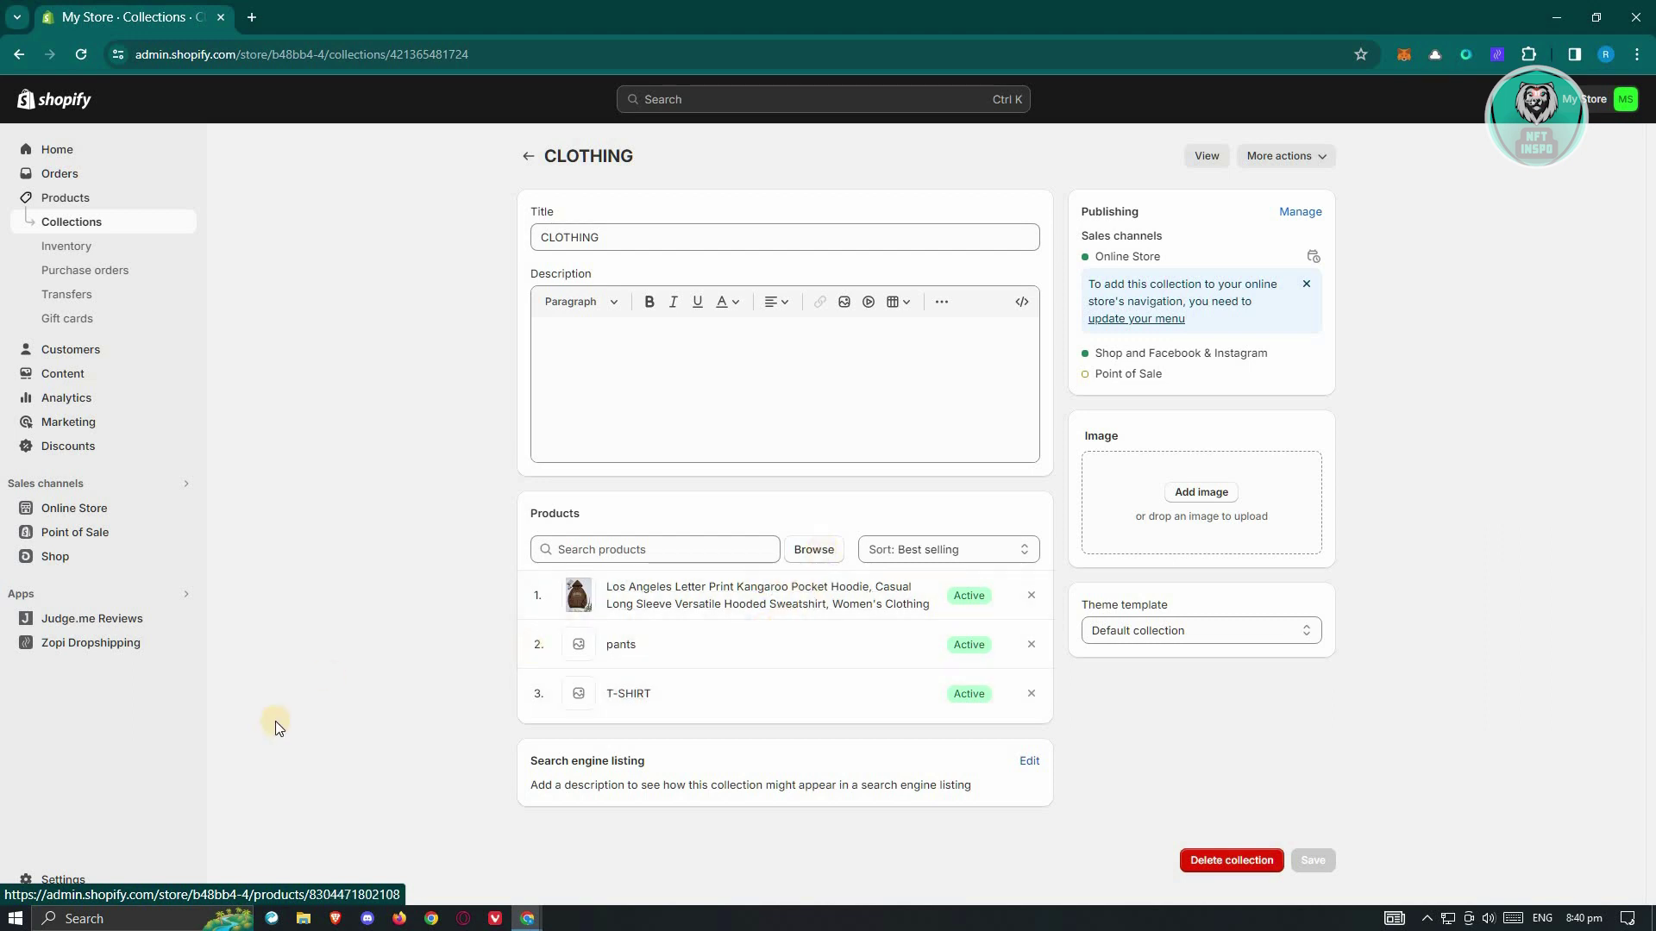
key(Tab)
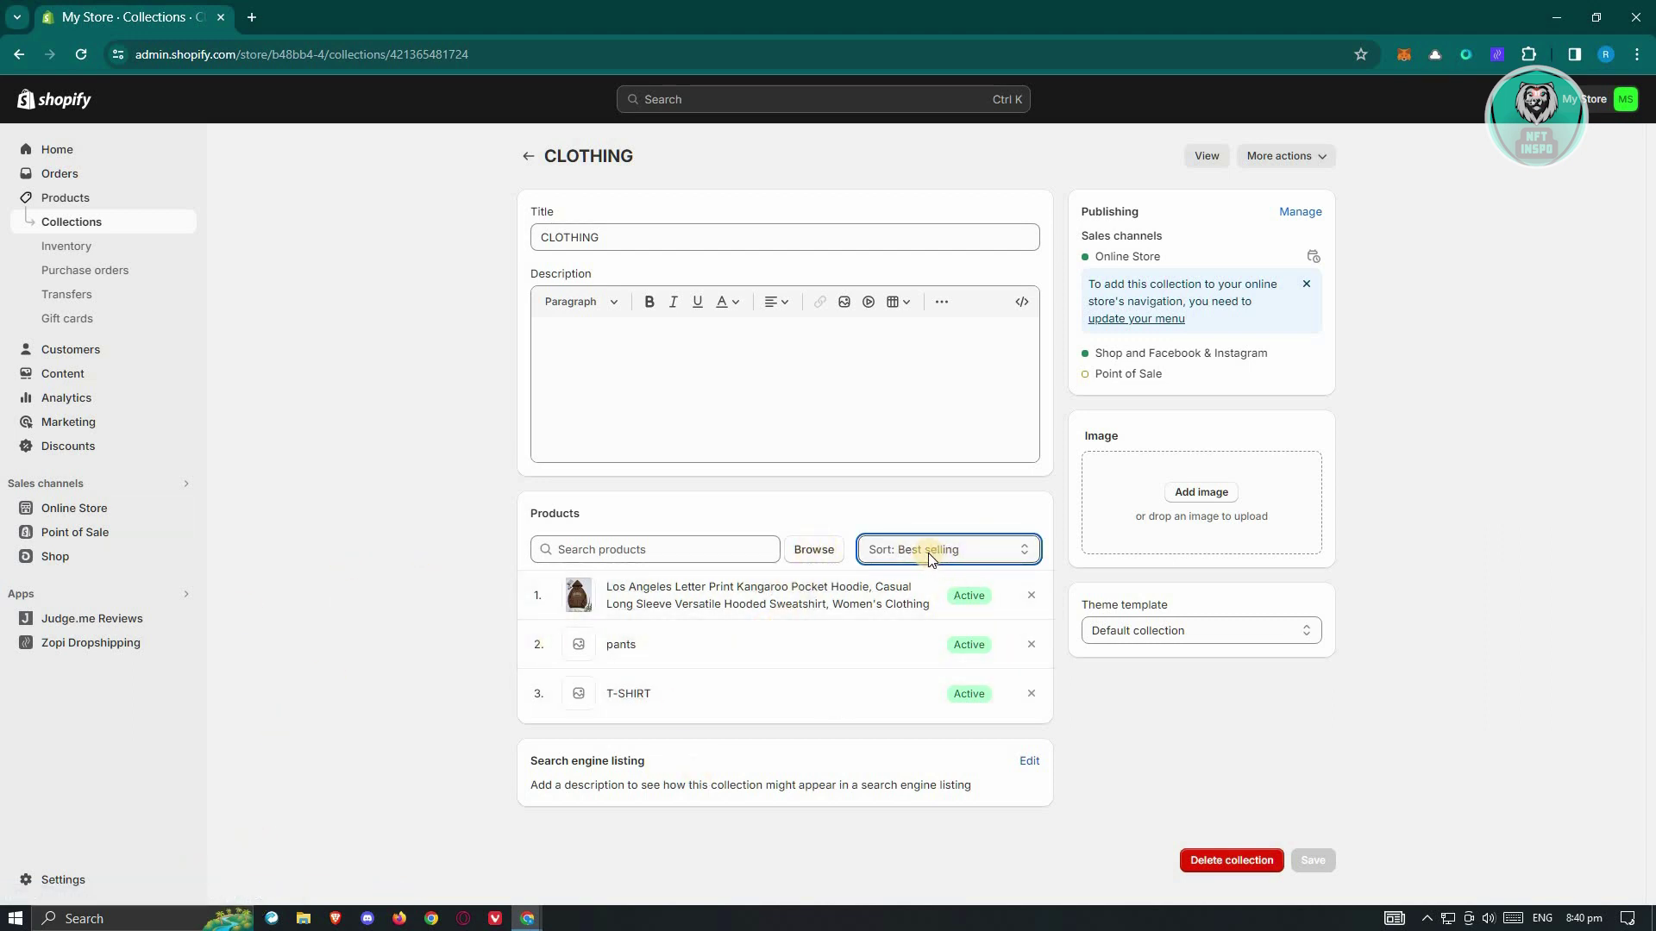
click(927, 552)
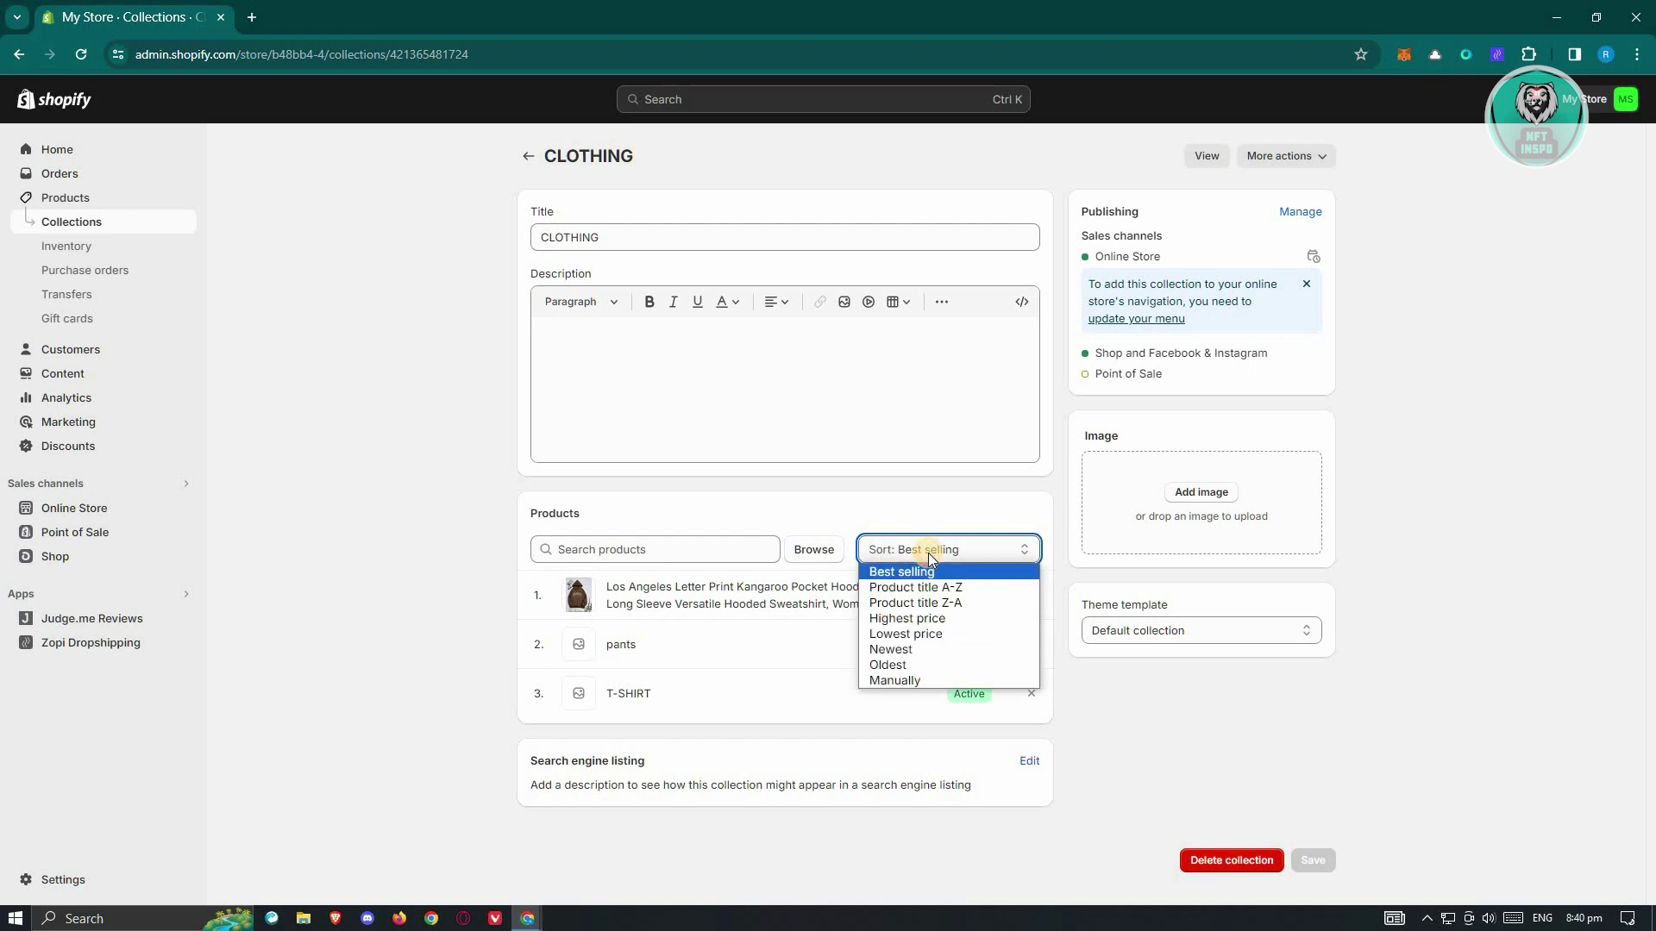
click(897, 680)
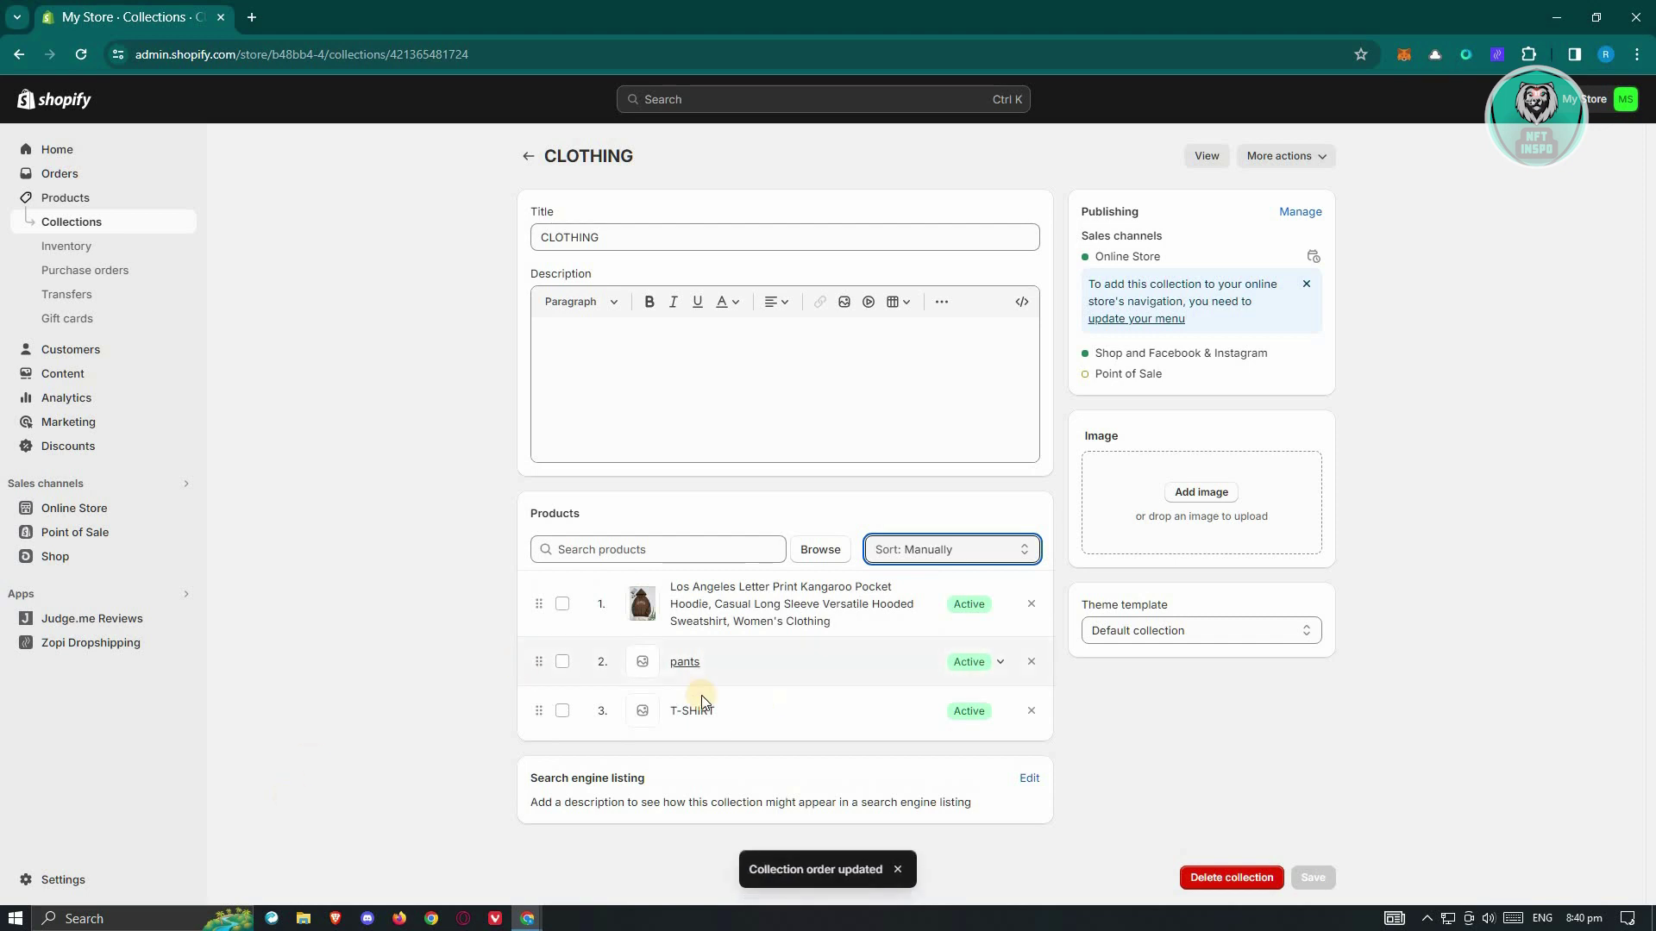
drag(538, 604, 539, 668)
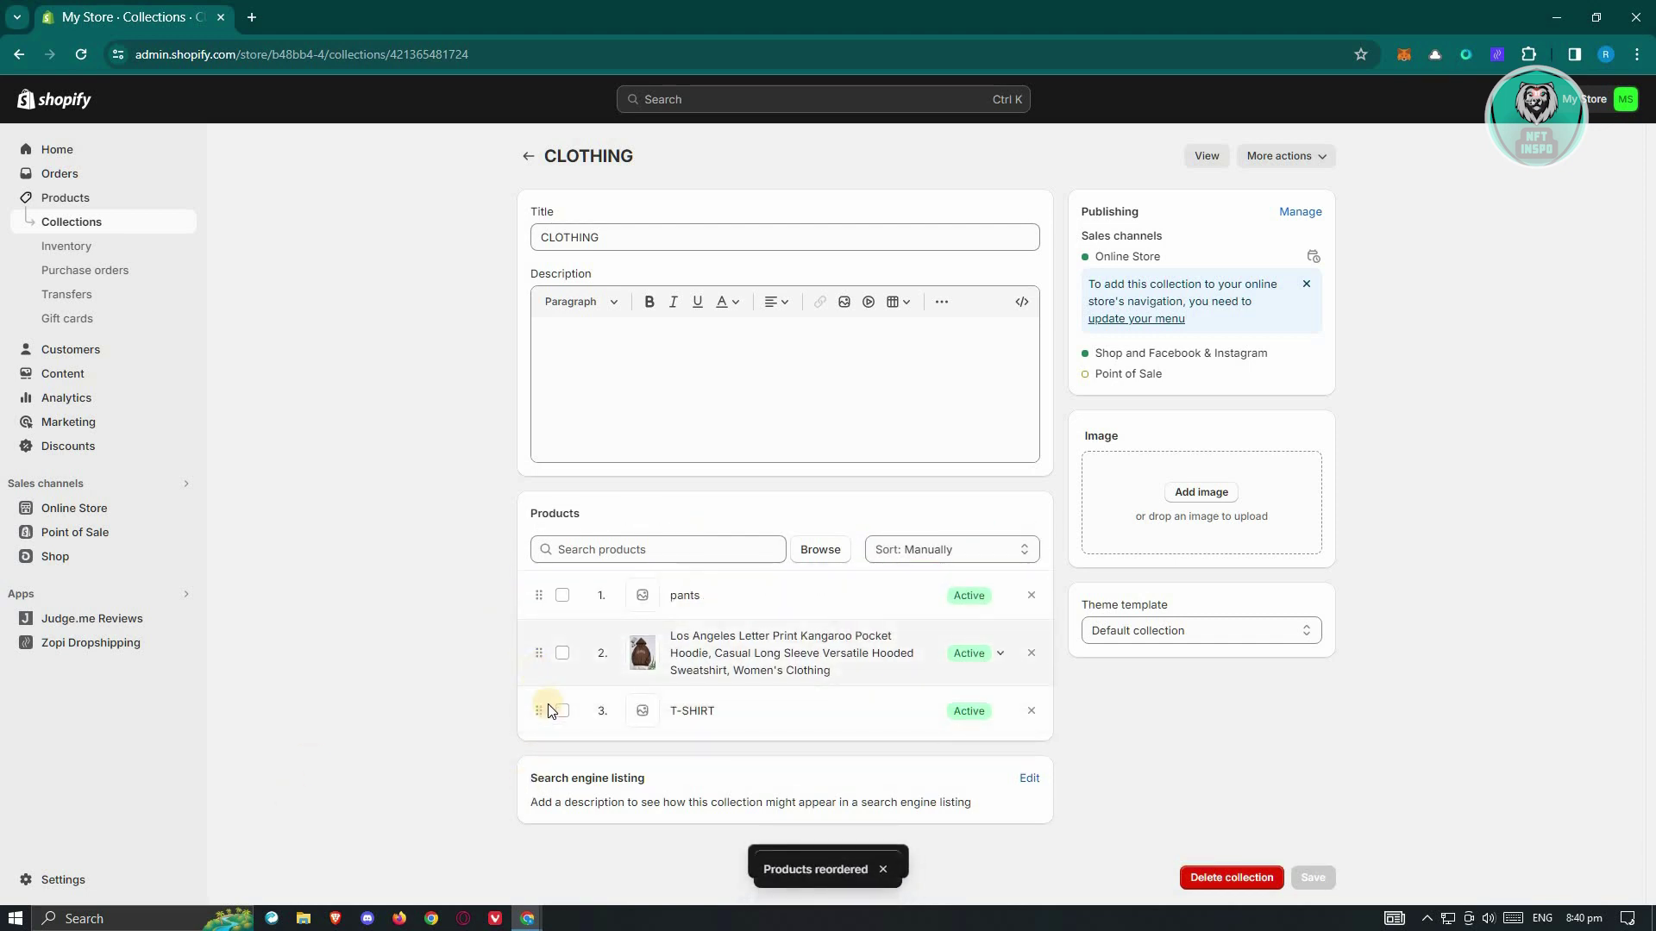
mouse_move(538, 710)
mouse_down()
mouse_move(557, 714)
mouse_move(558, 673)
mouse_up()
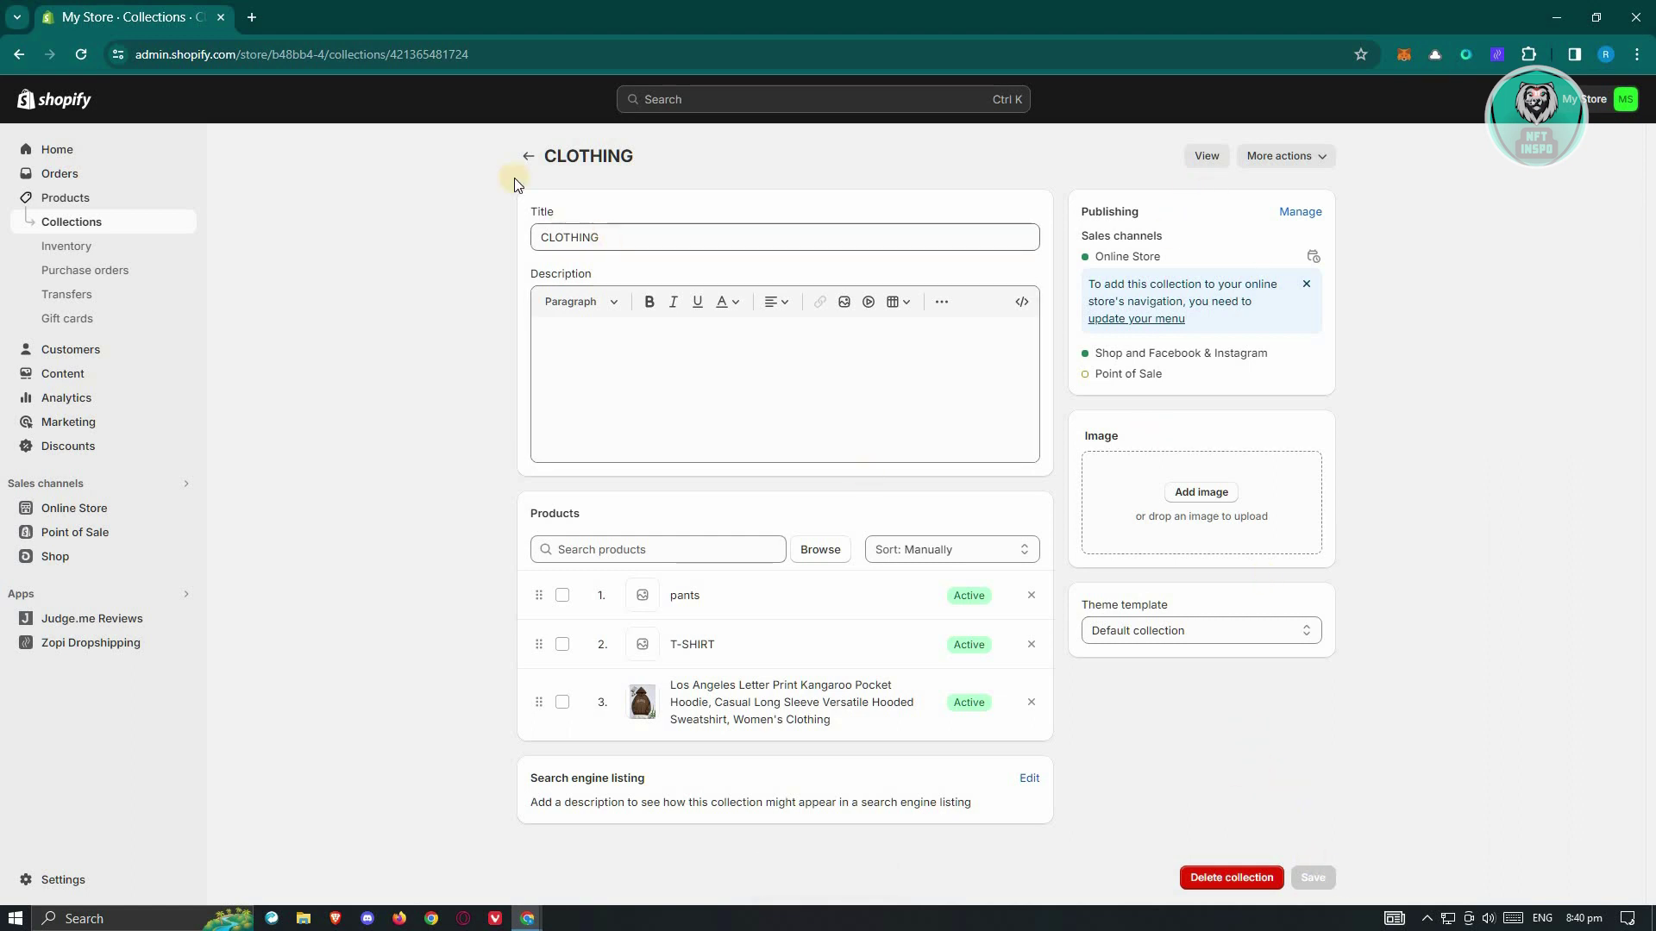
Step: Open the live Dawn theme in the theme editor from Online Store > Themes
click(527, 156)
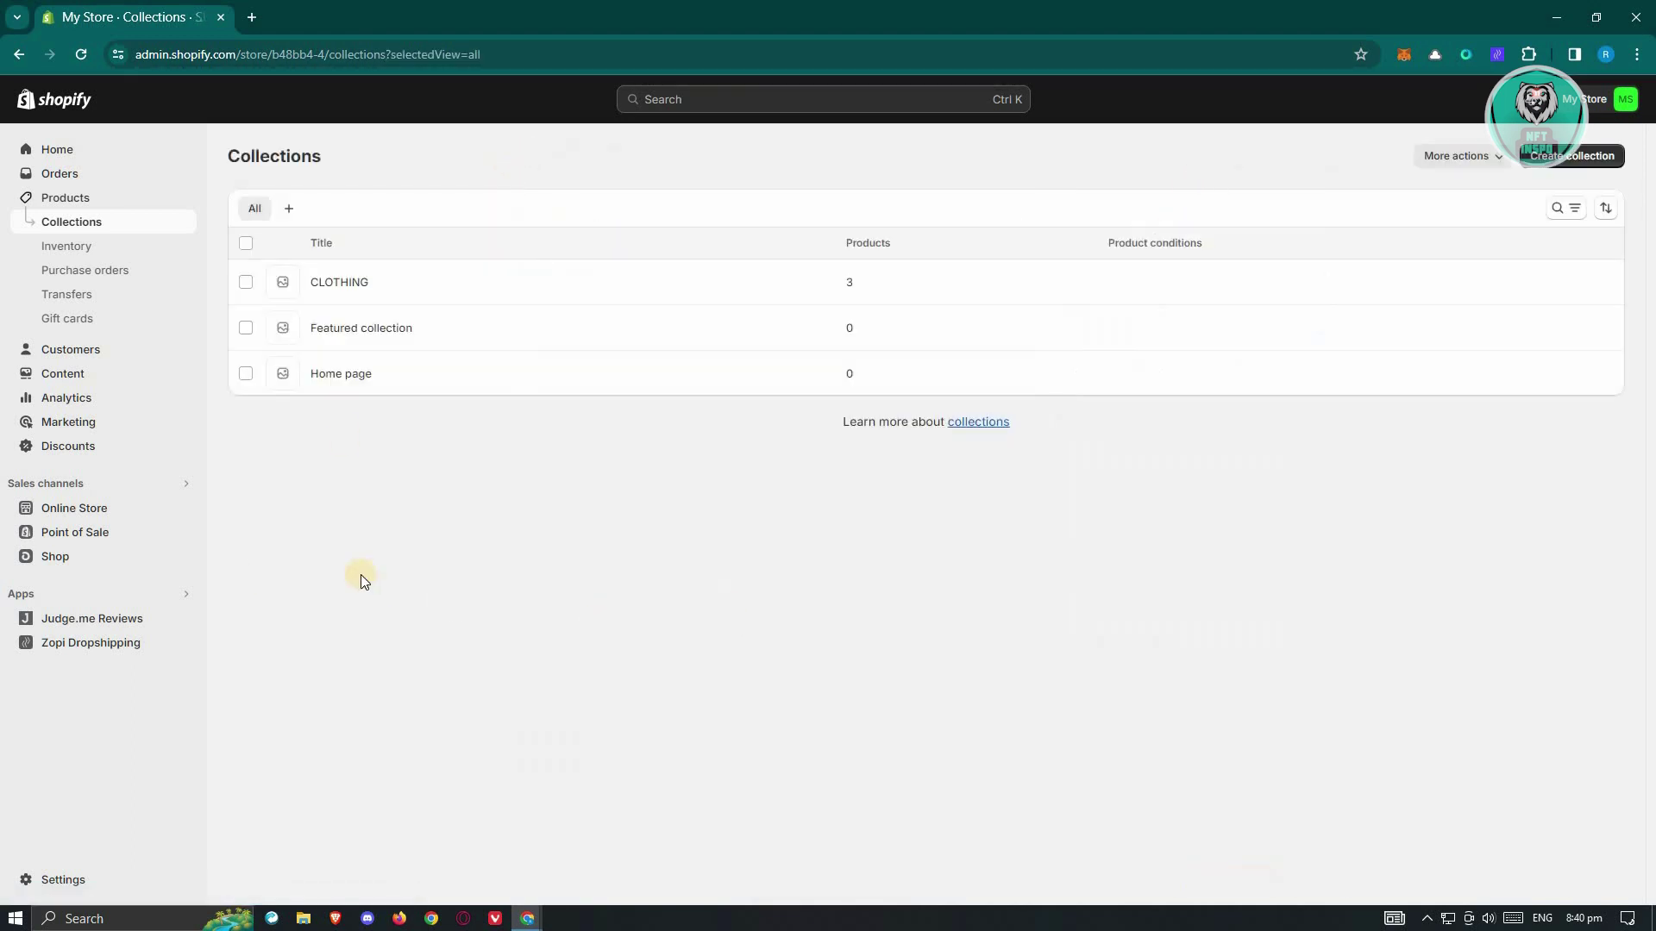
click(76, 508)
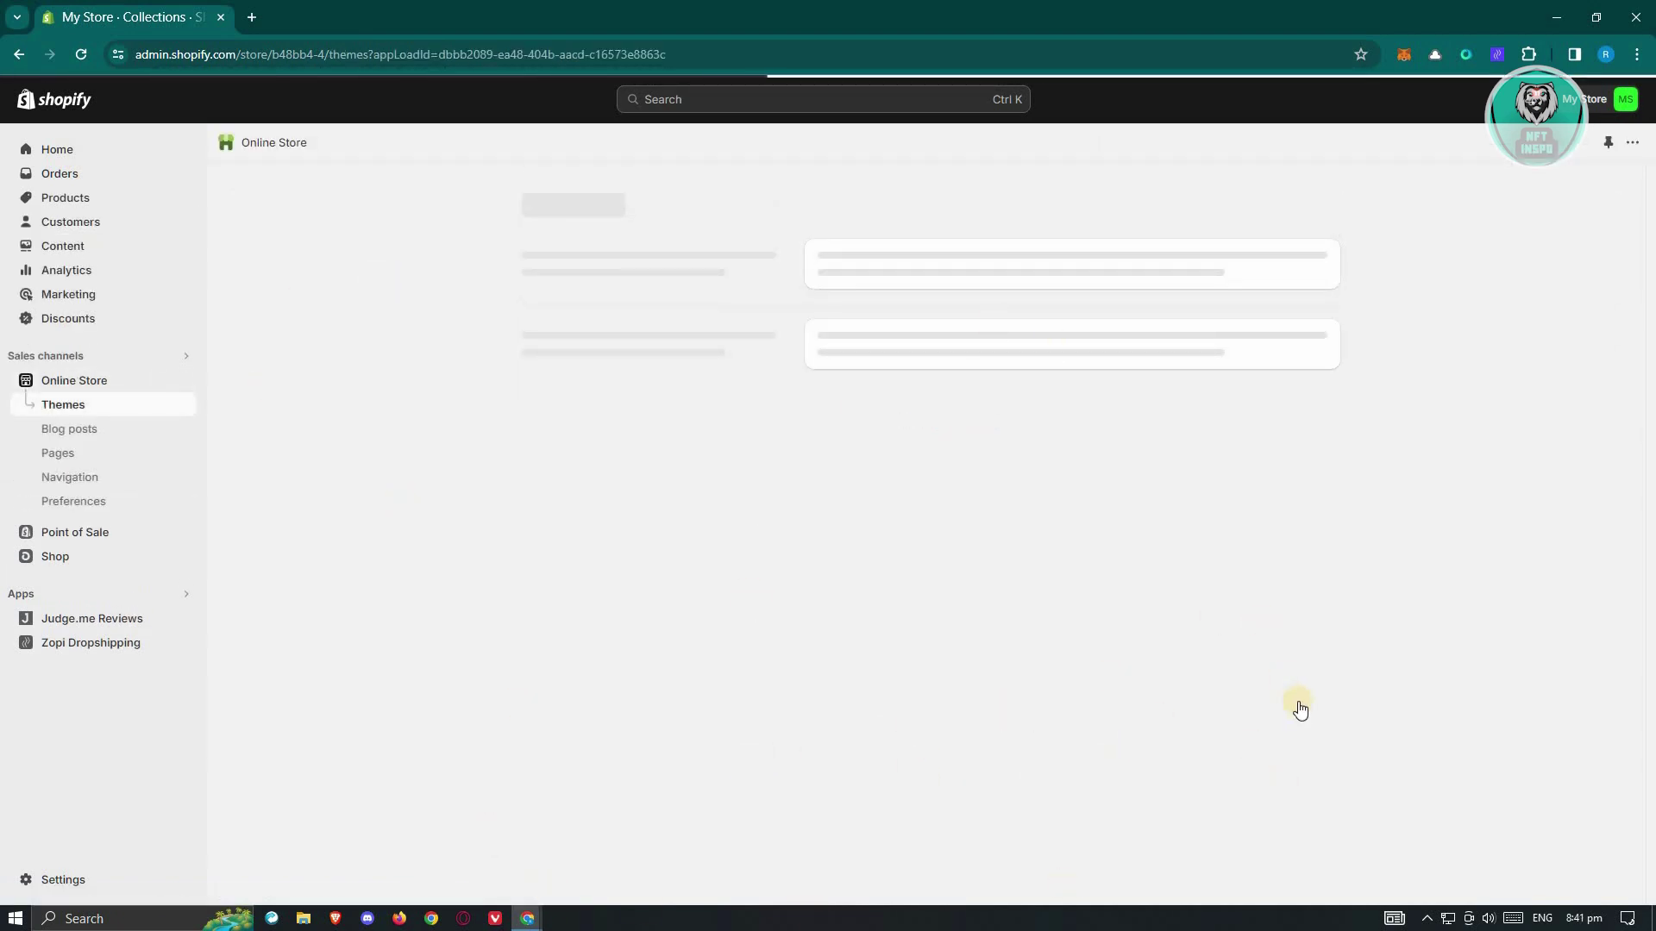
click(1271, 577)
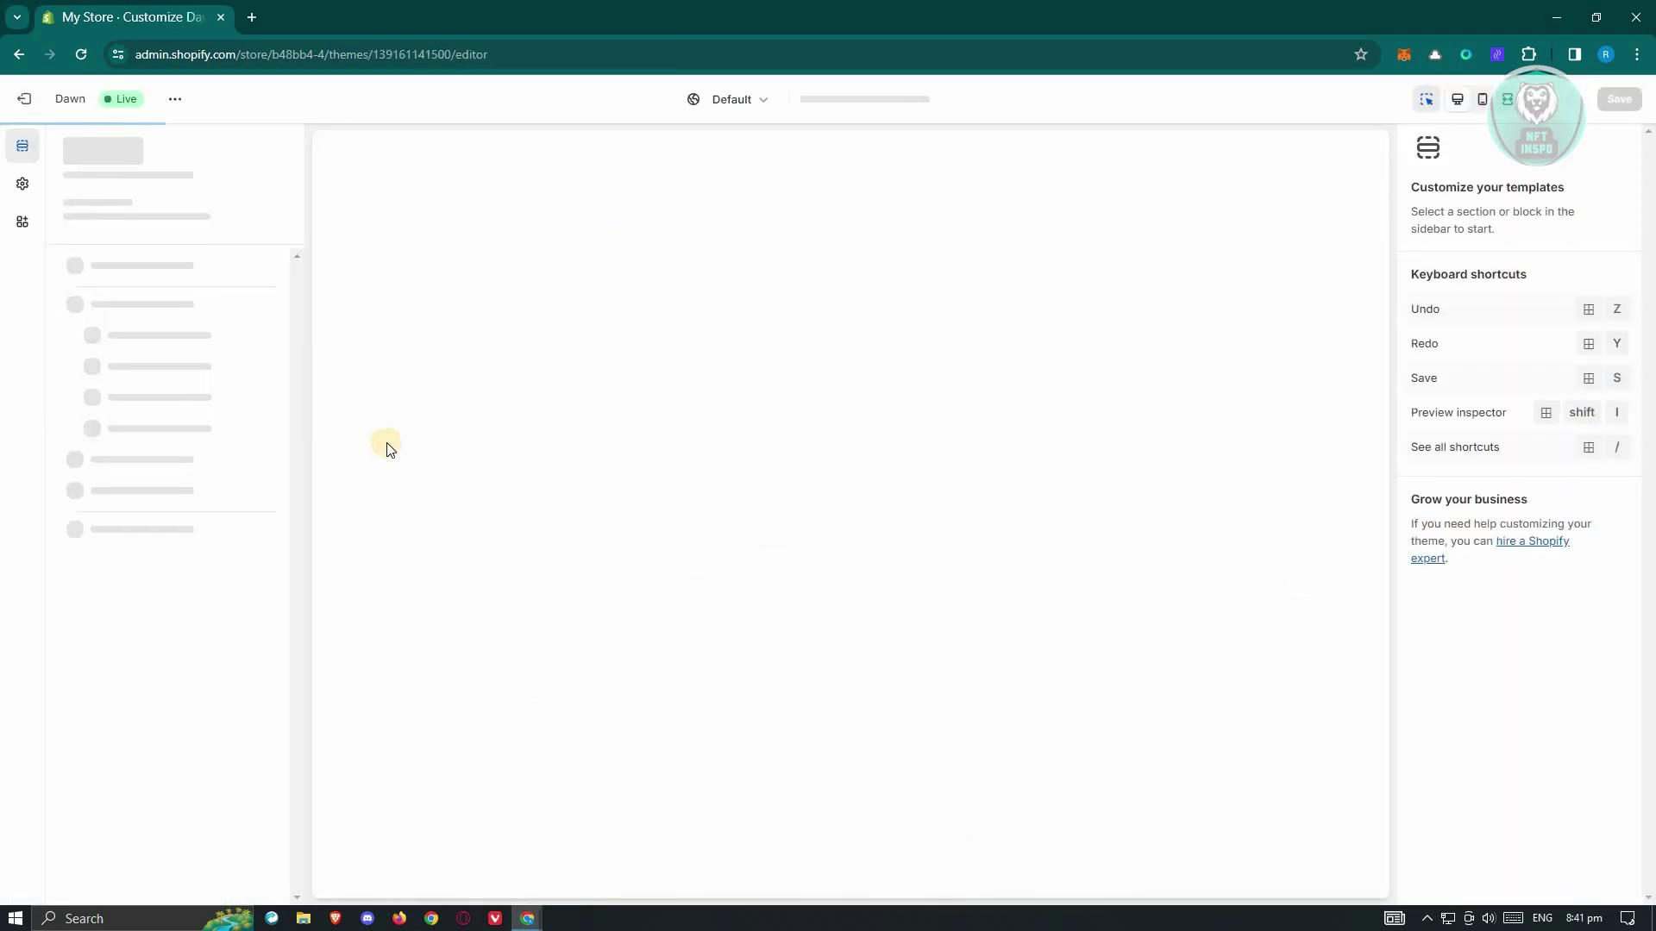
scroll(564, 694, down, 8)
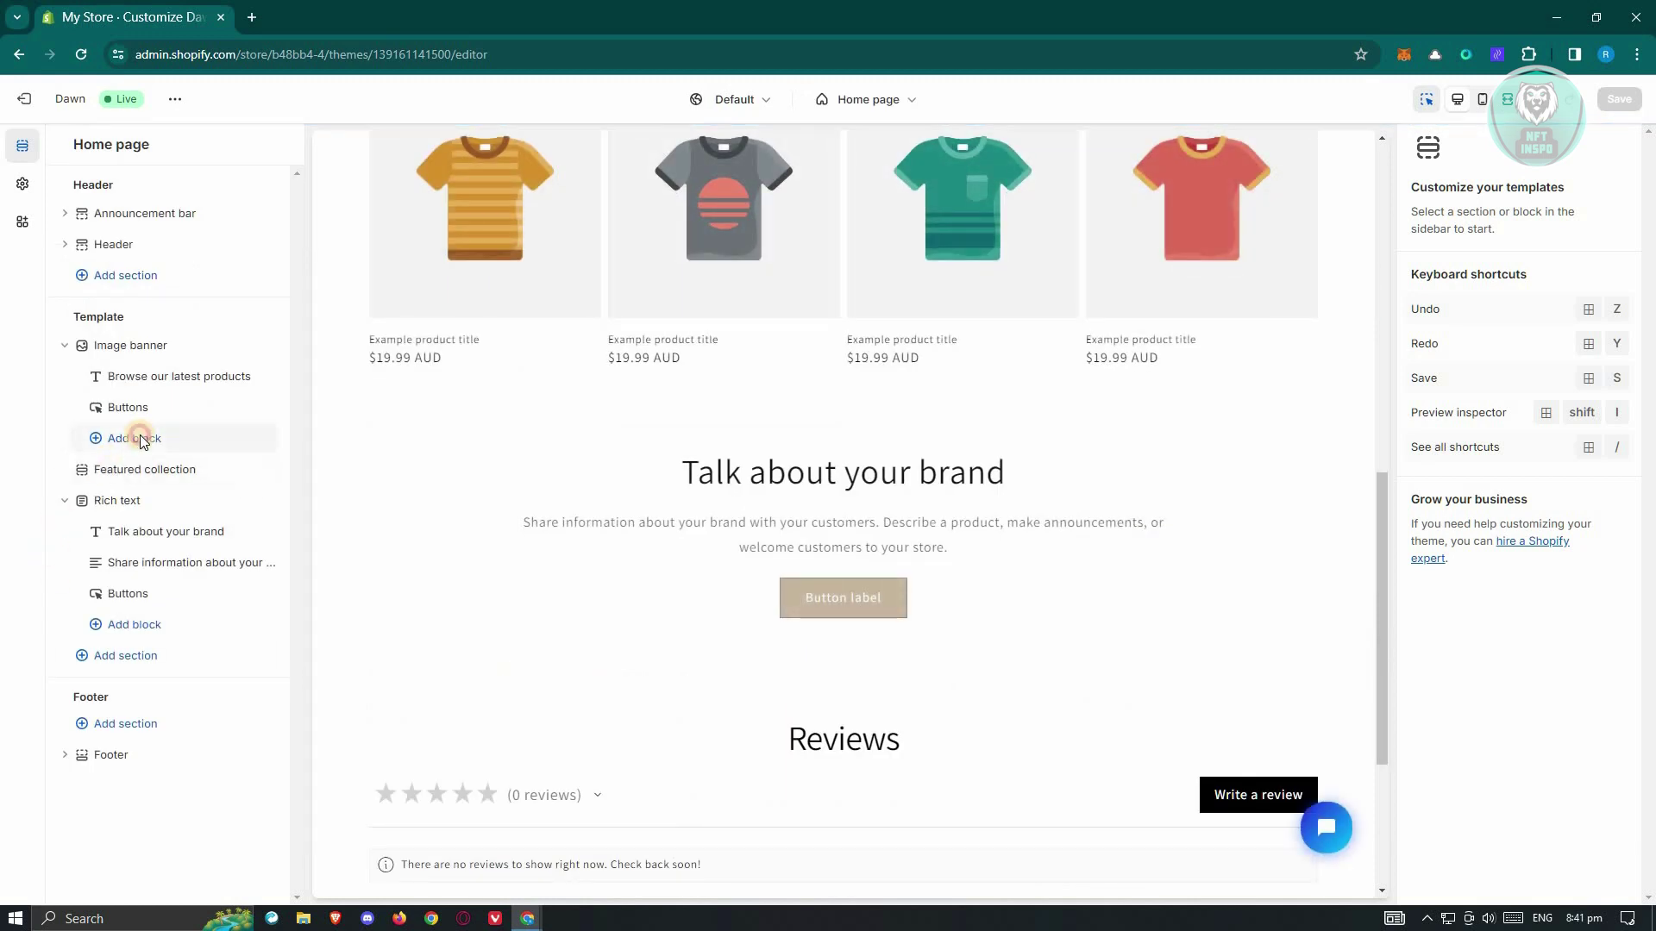
Step: Insert a Collection list section below Rich text on the Dawn home page
click(135, 437)
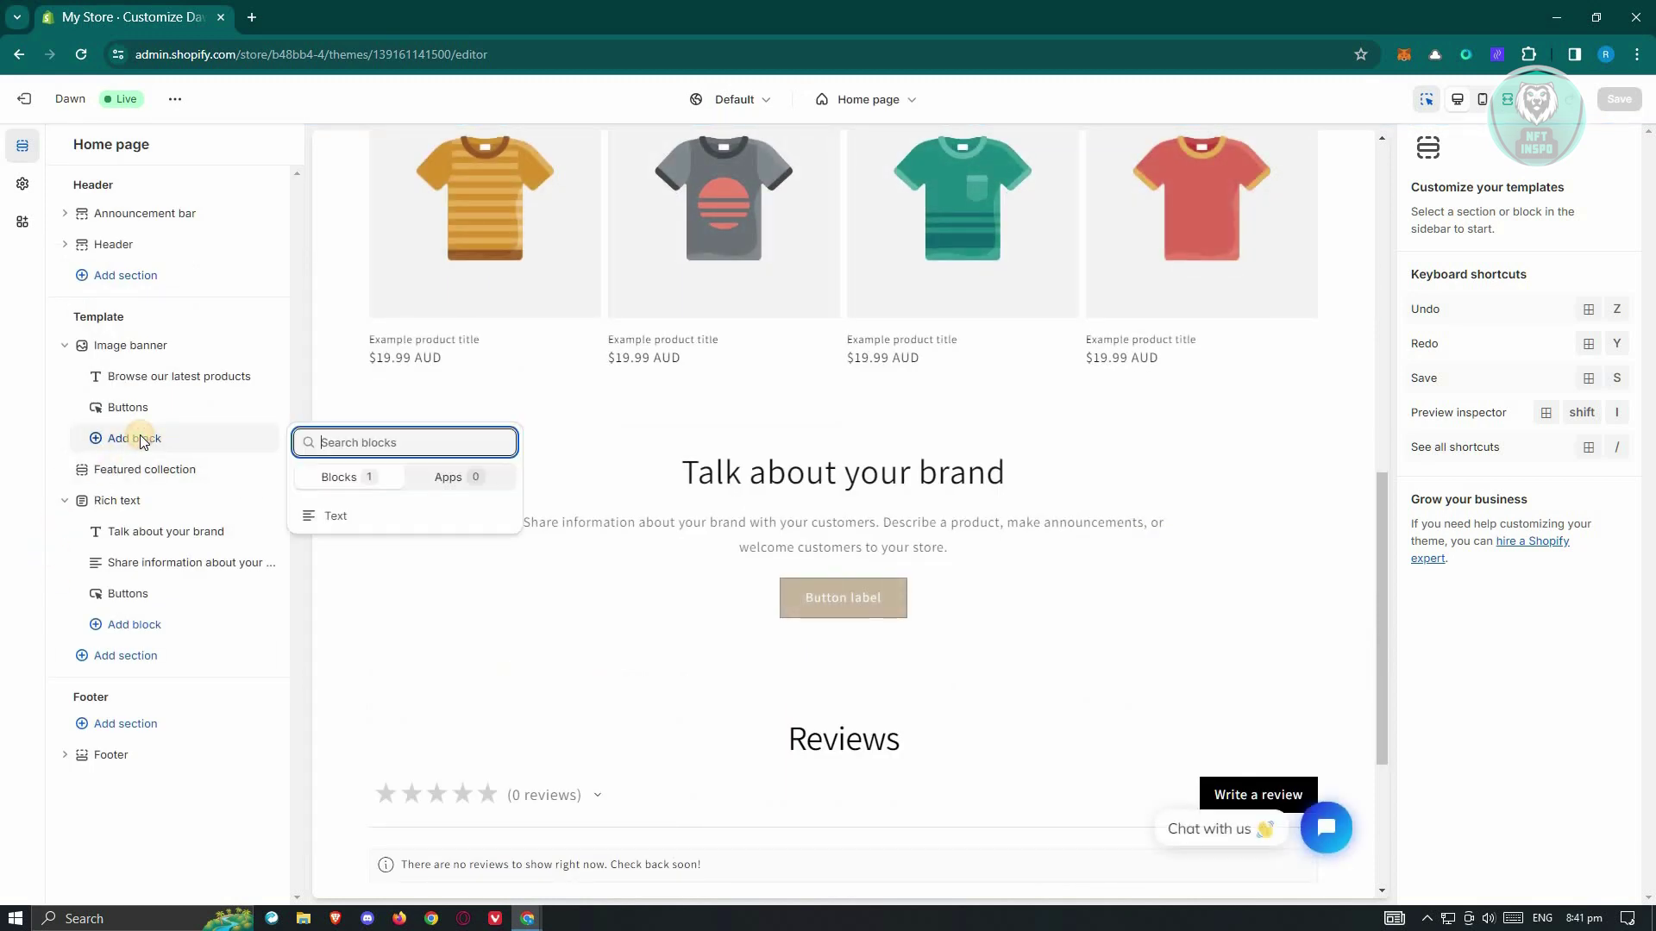
click(129, 656)
click(129, 661)
mouse_move(363, 568)
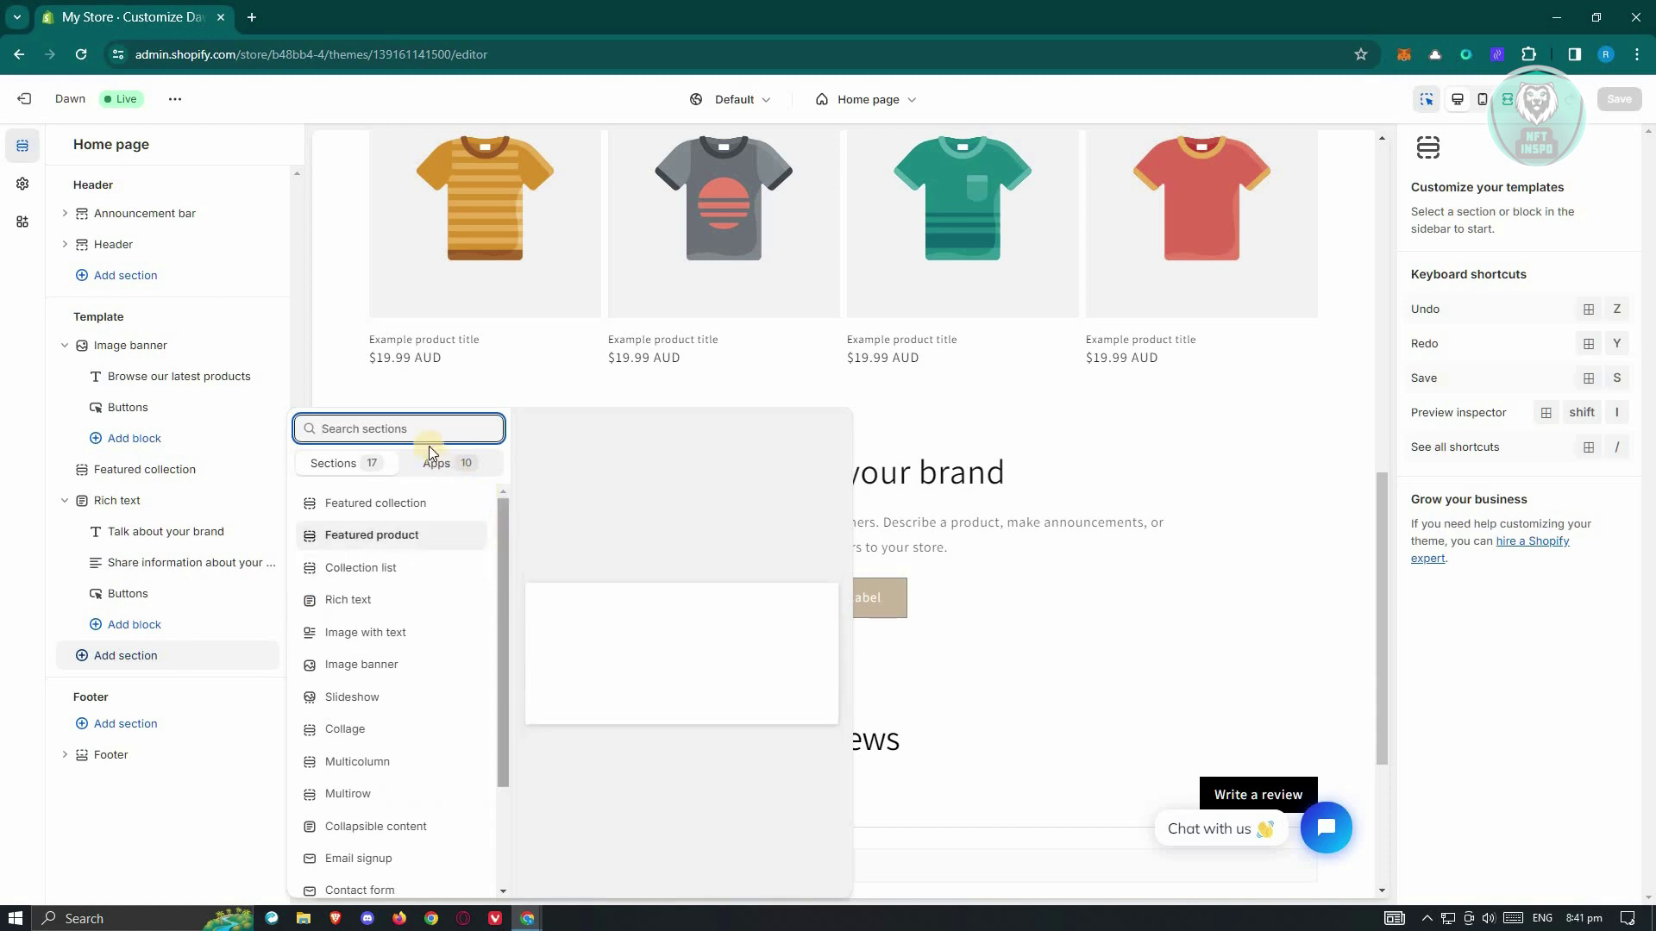
click(366, 570)
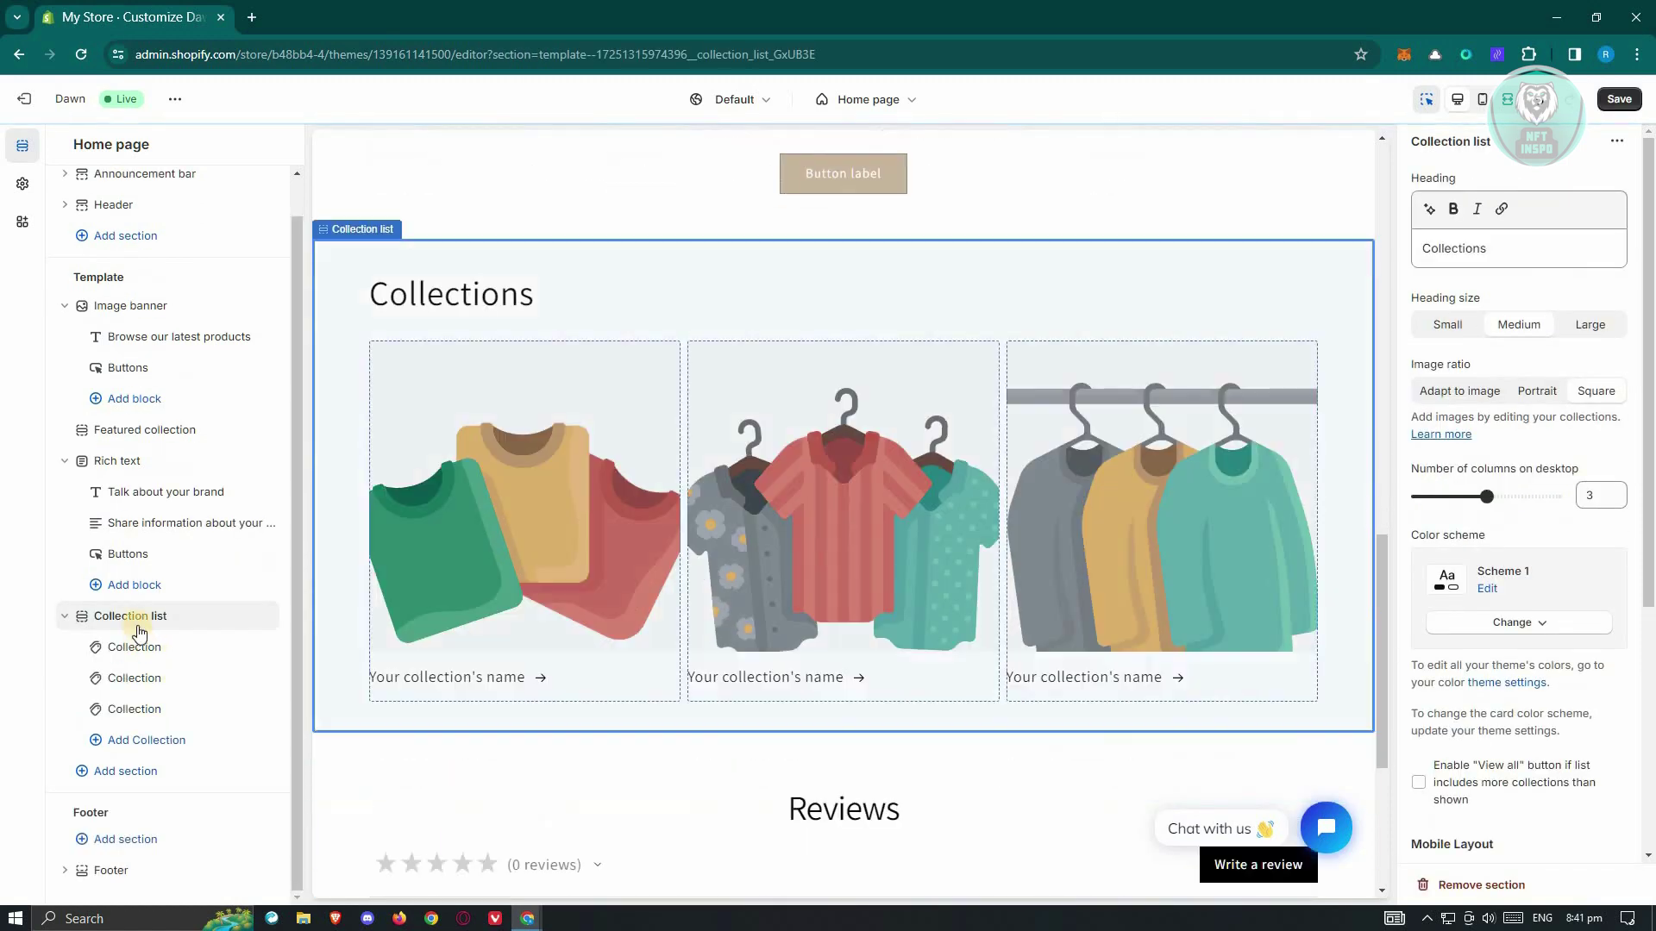
Step: Assign CLOTHING to the first collection card, save, and preview the CLOTHING page
click(135, 646)
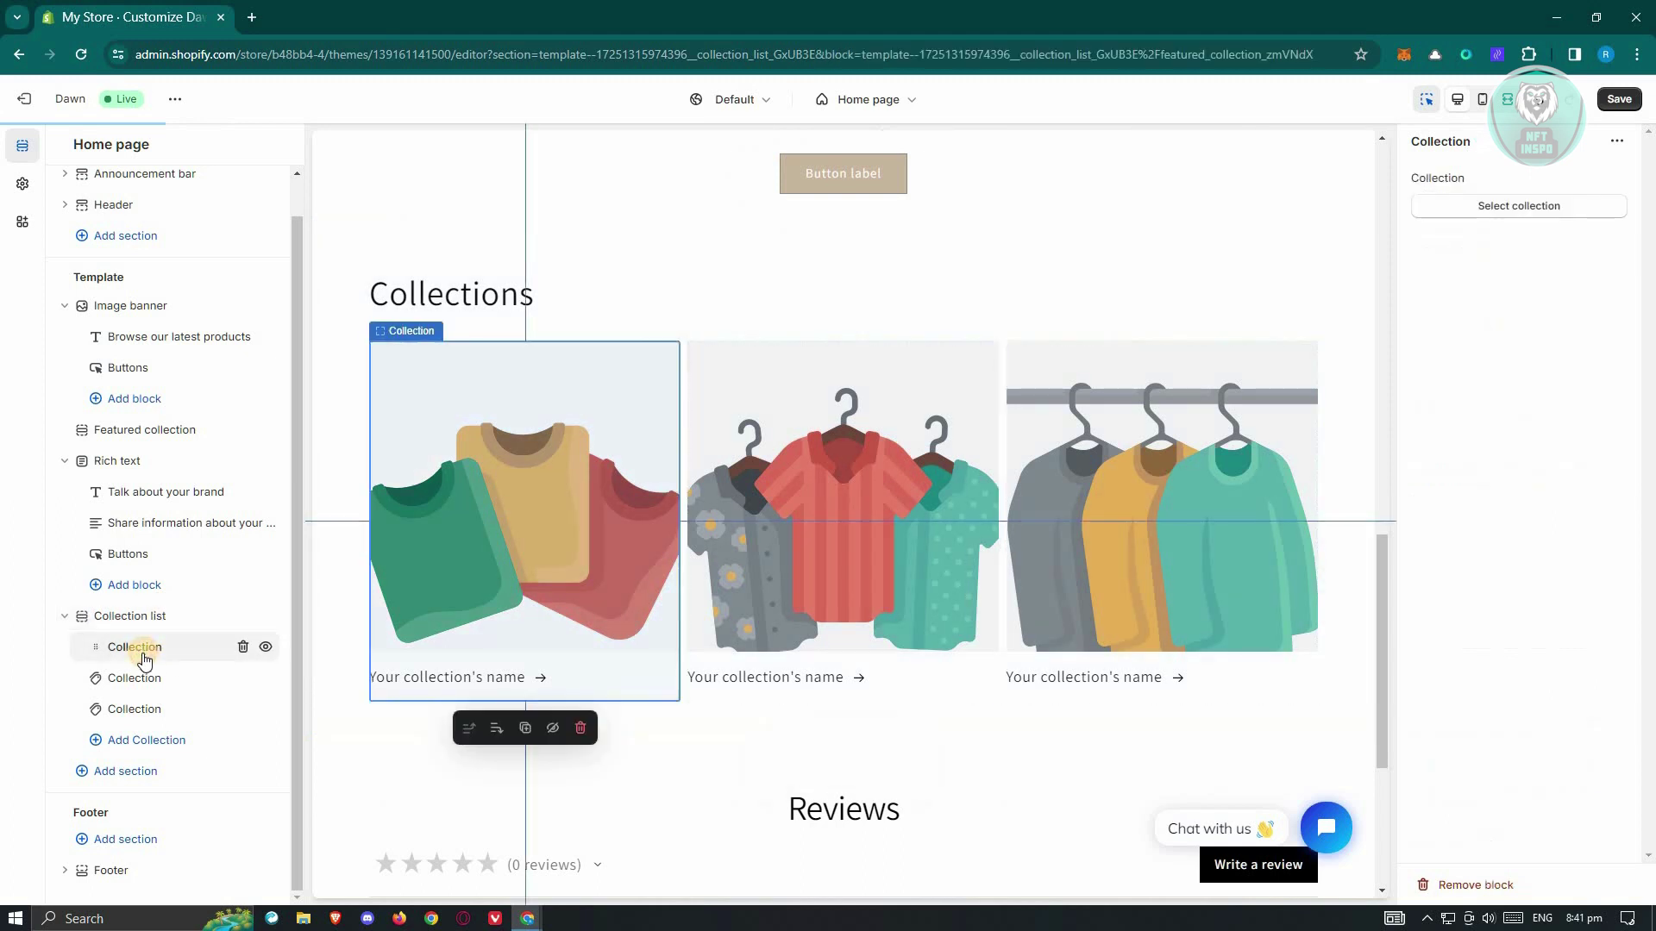
click(1513, 206)
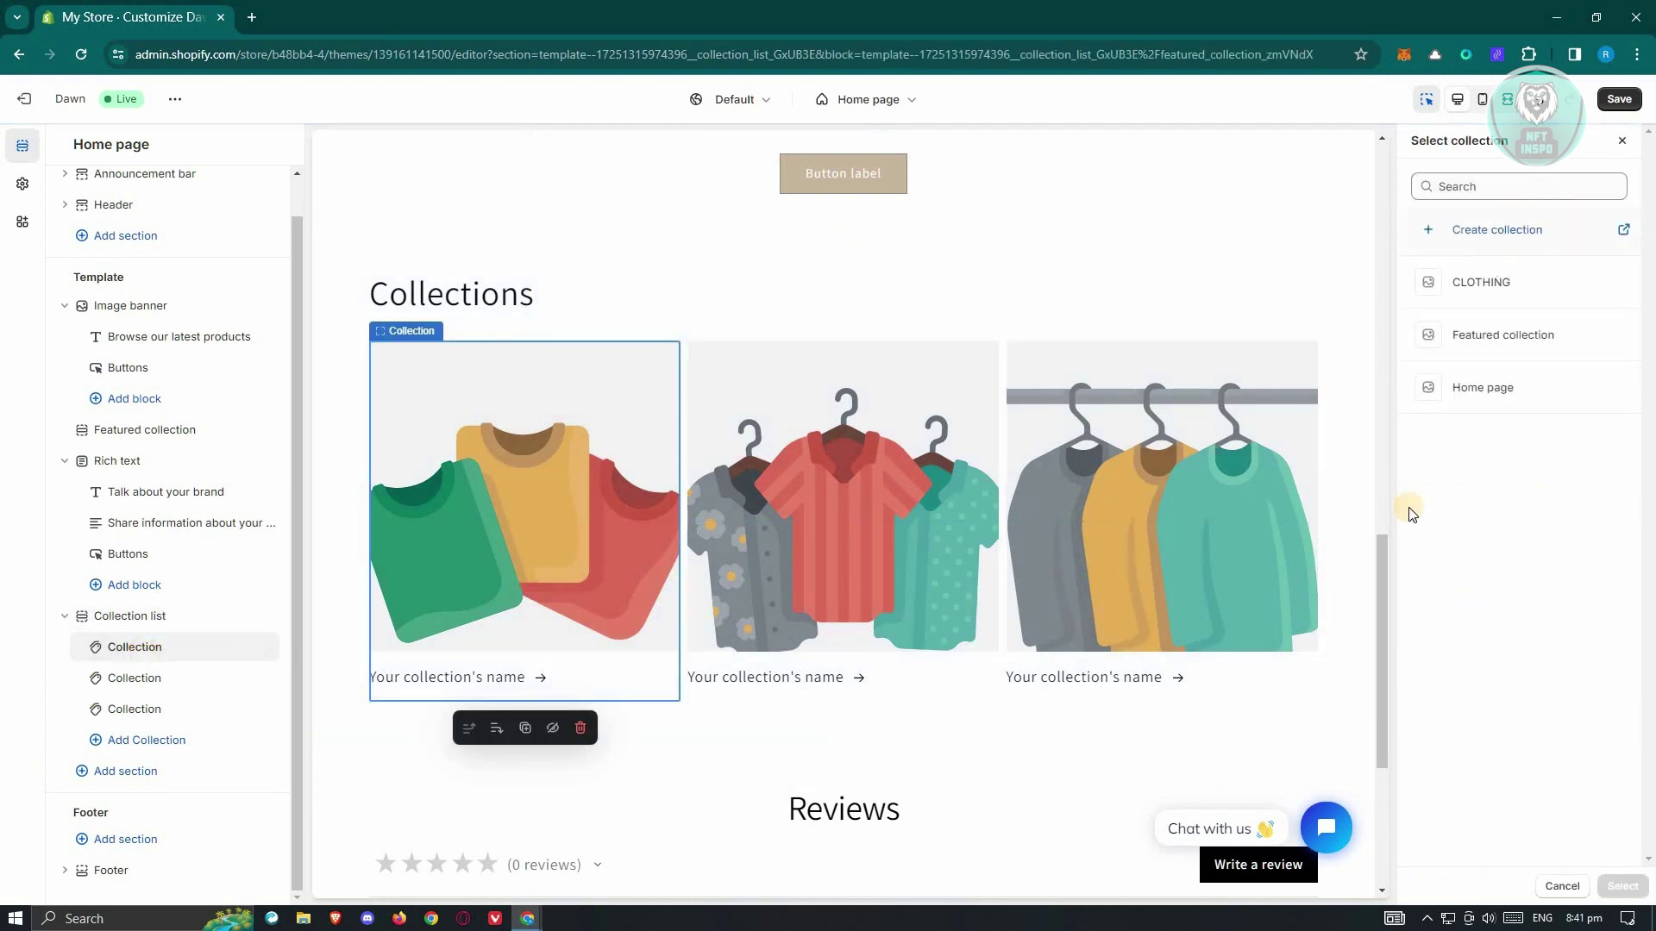
click(1454, 287)
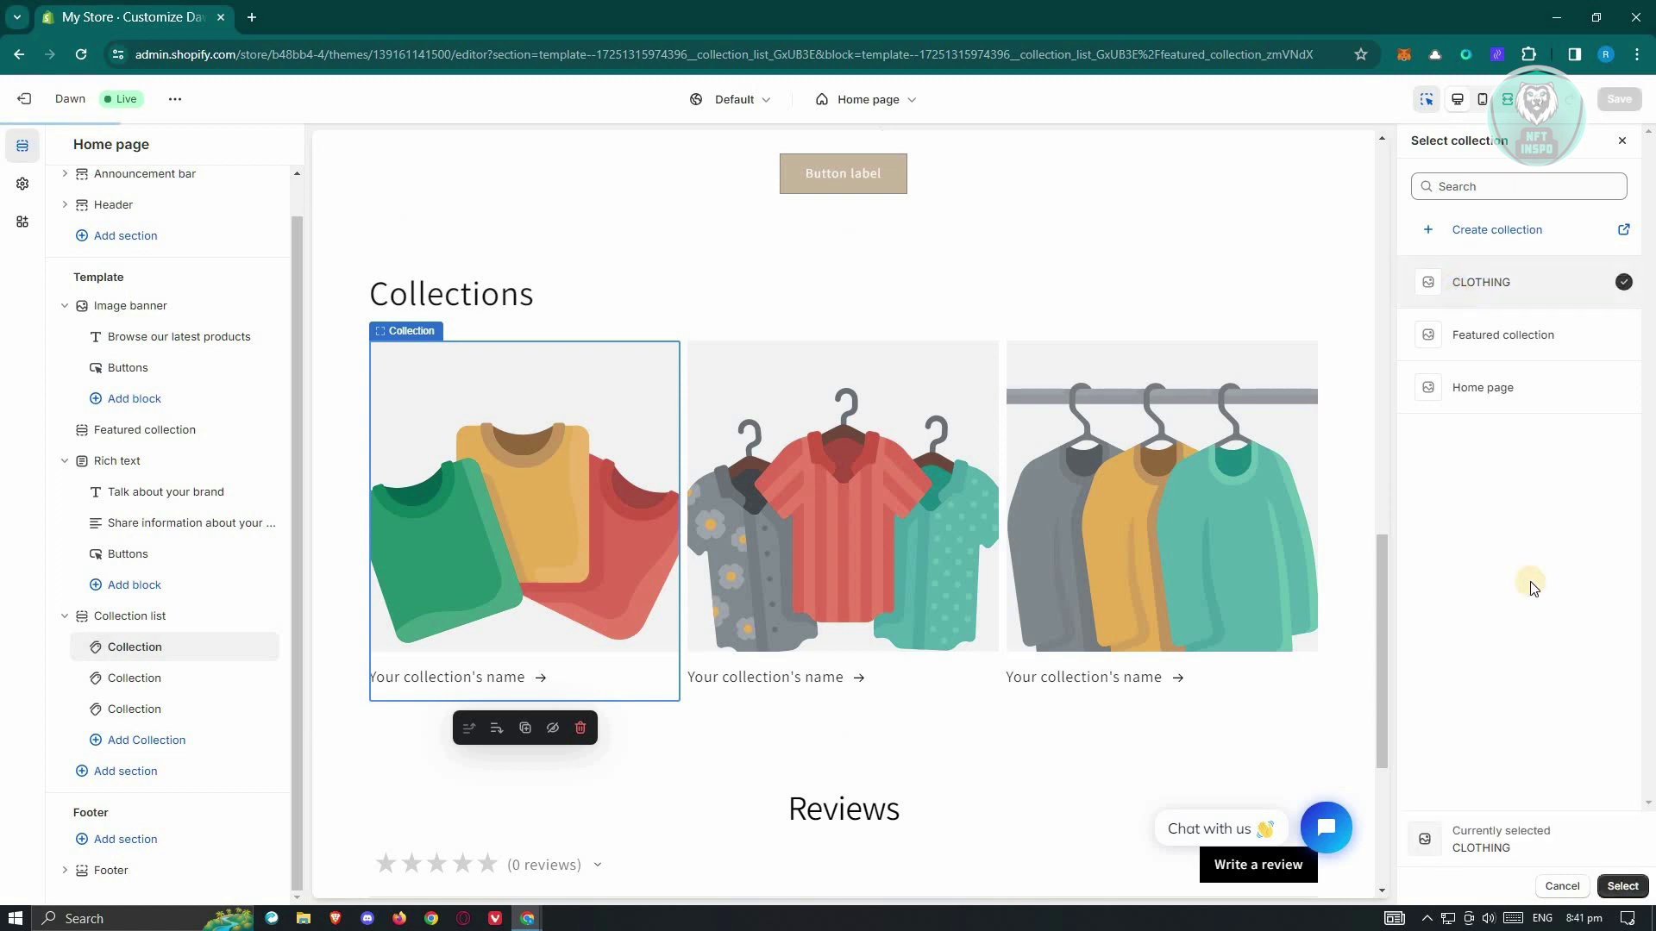
click(1622, 886)
click(1618, 98)
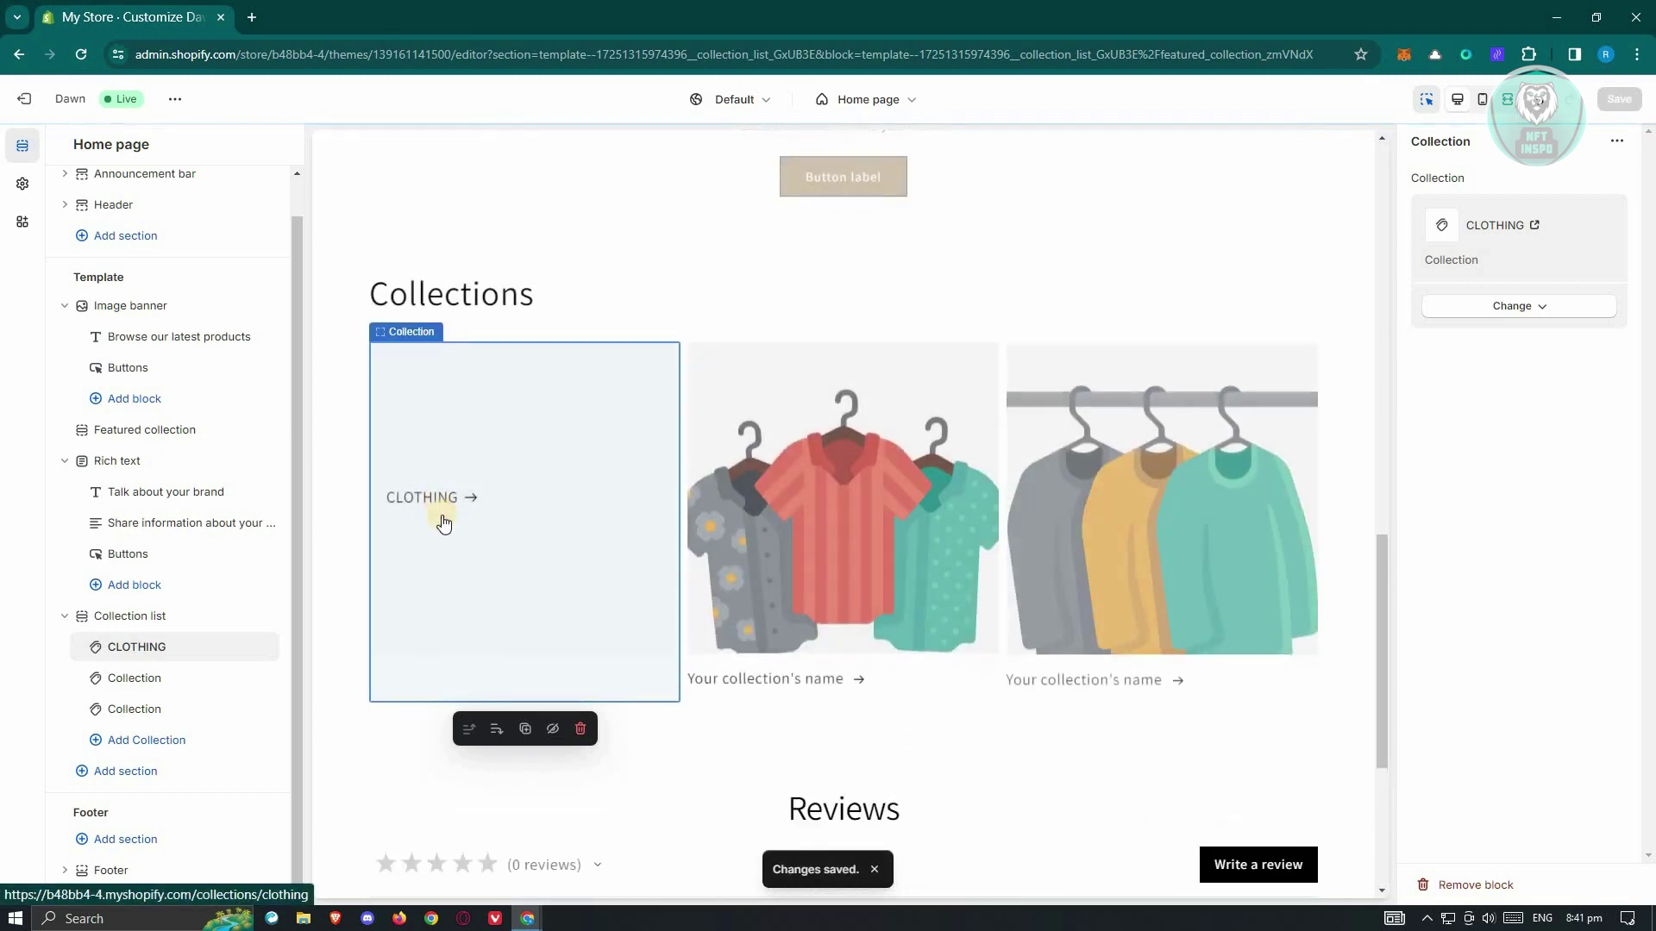
click(501, 528)
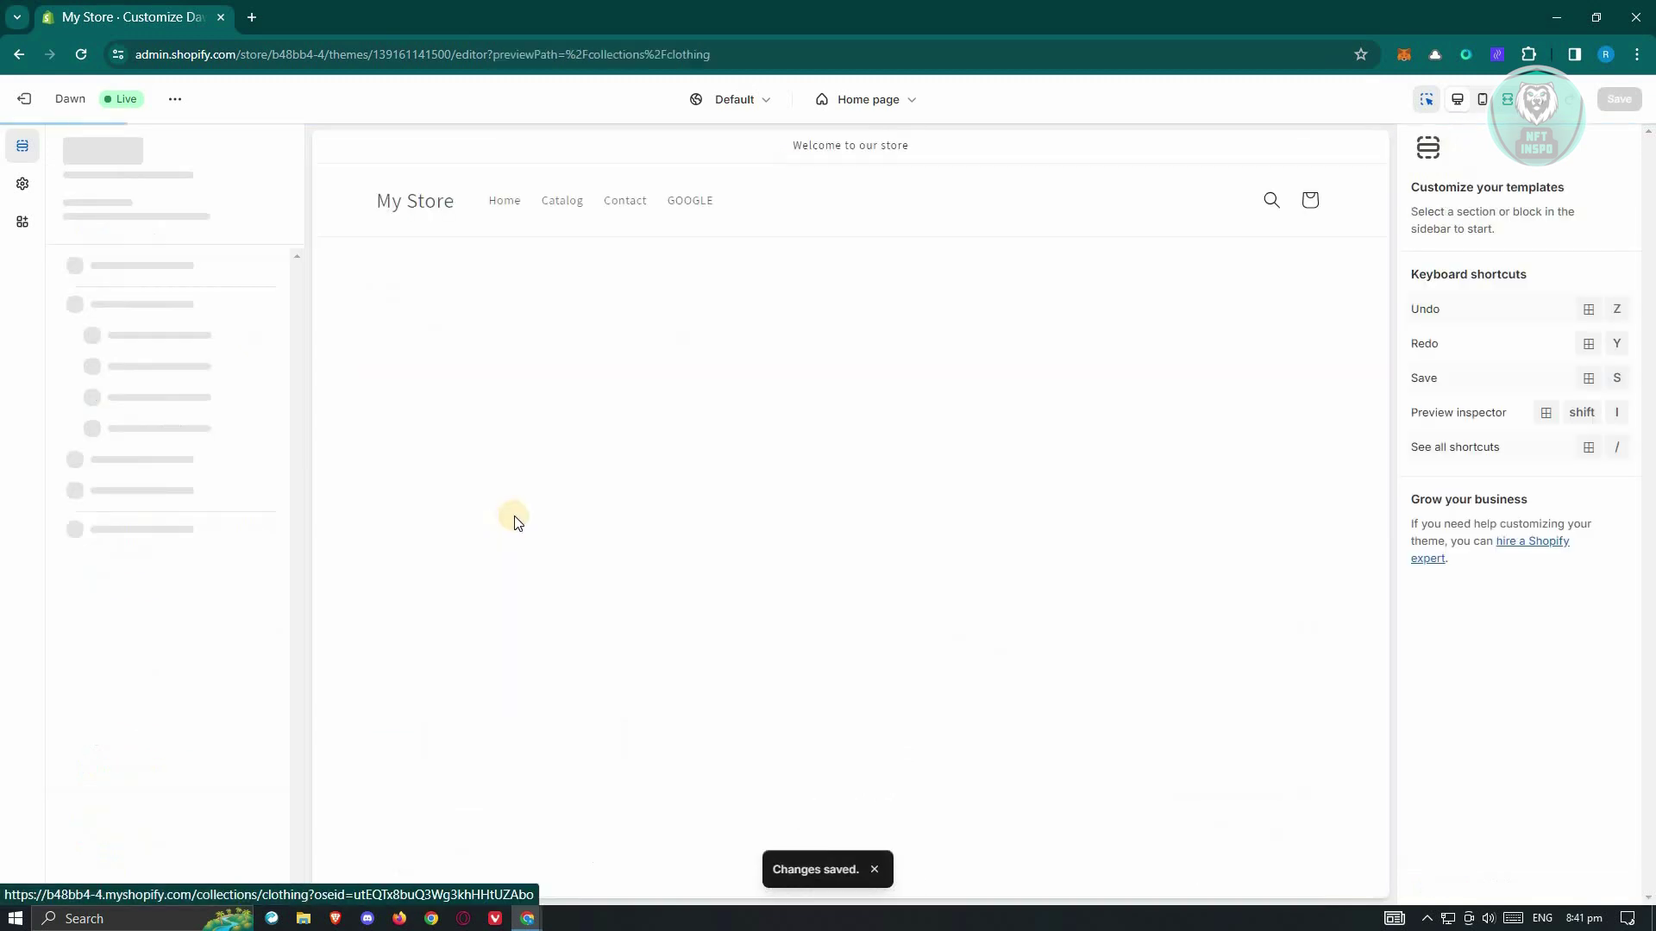